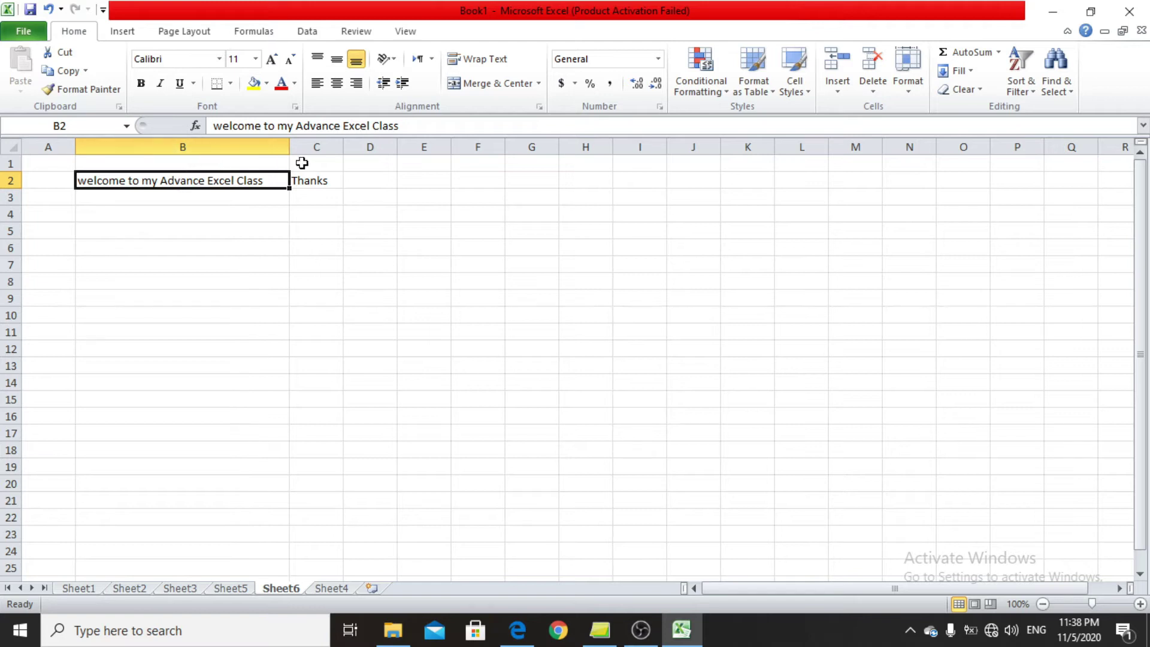
Step: Try wider and narrower widths for column B, auto-fitting it to the text in B2 each time
{"action": "left_click_drag", "start_coordinate": [289, 147], "coordinate": [372, 149]}
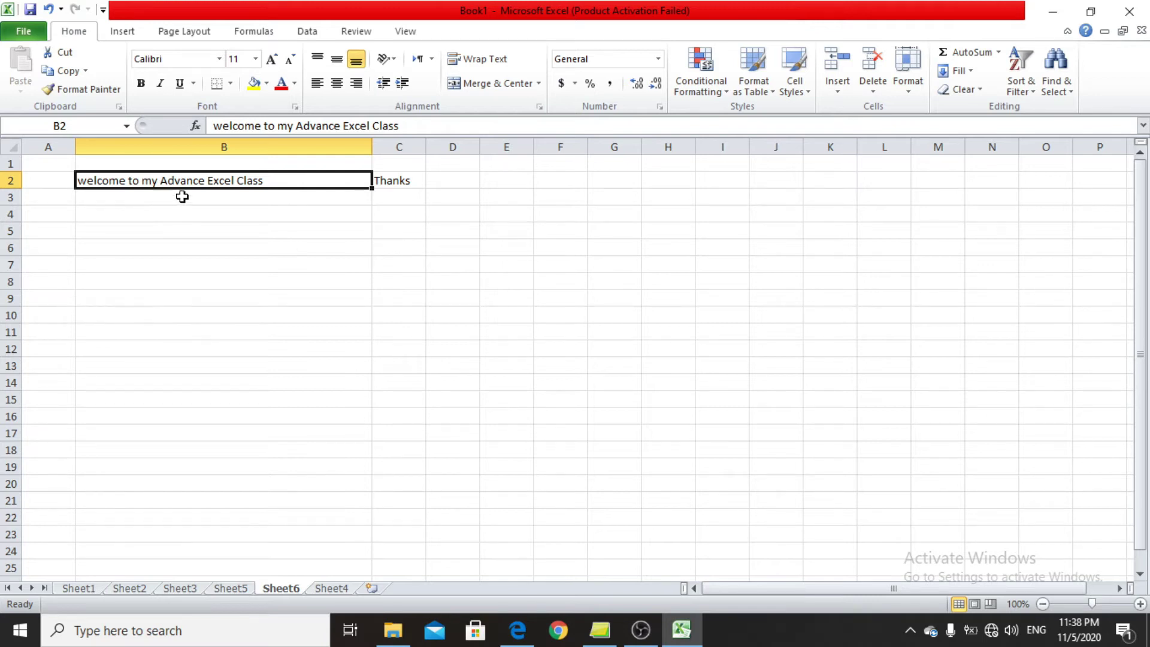
{"action": "left_click", "coordinate": [221, 144]}
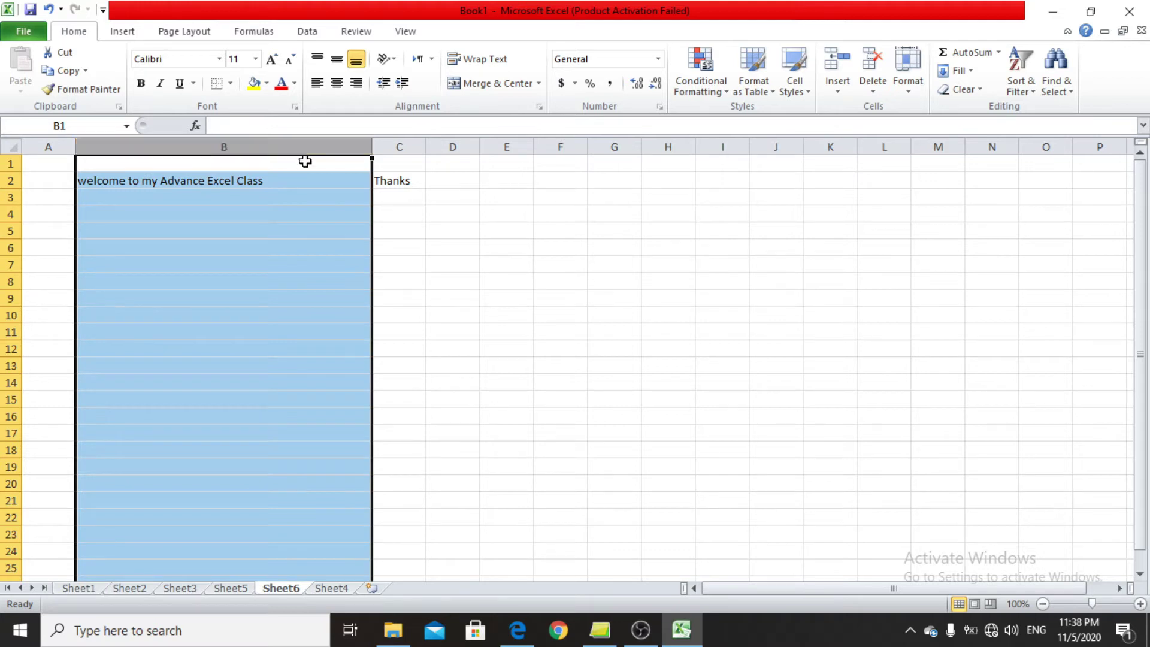
{"action": "double_click", "coordinate": [372, 147]}
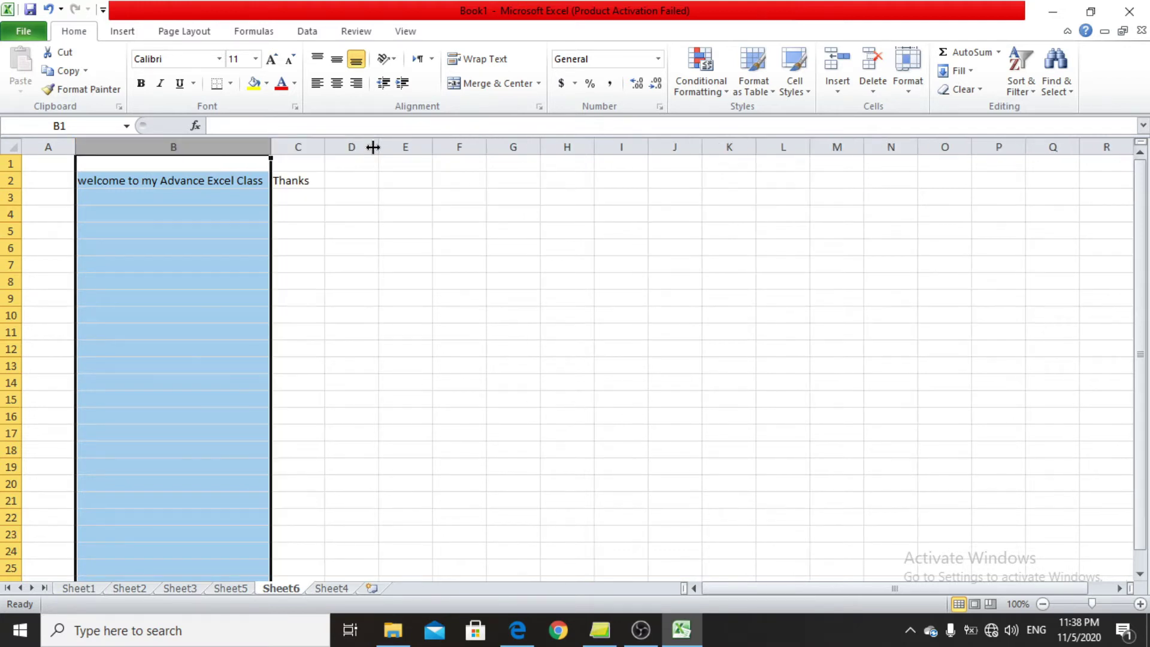
{"action": "left_click", "coordinate": [213, 182]}
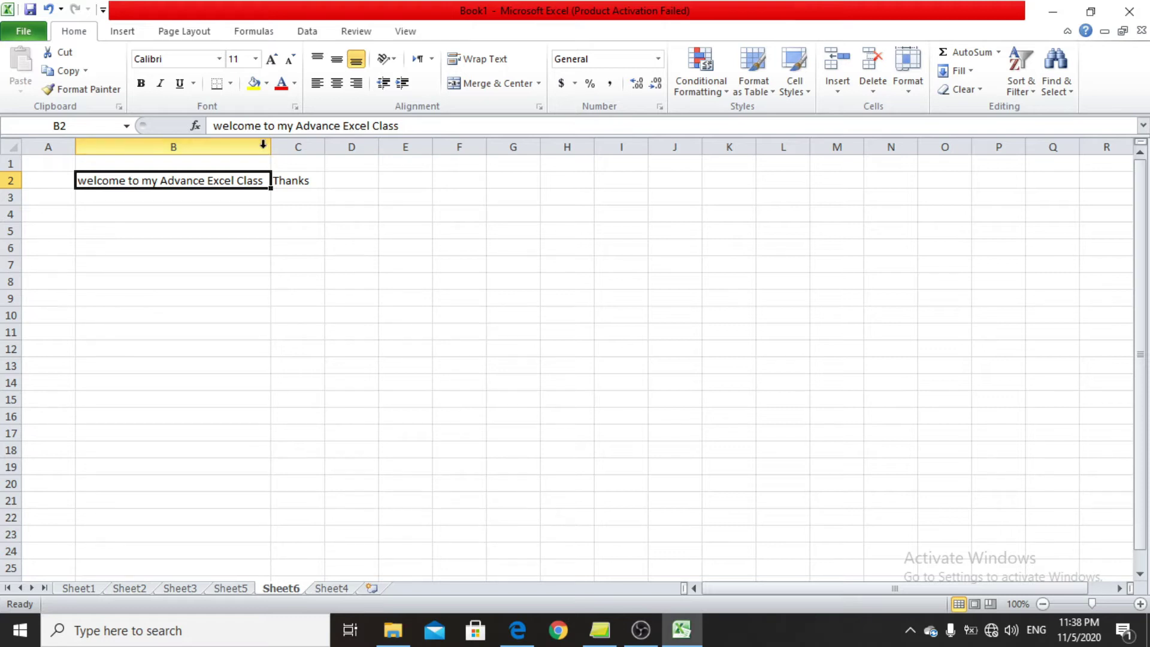
{"action": "mouse_move", "coordinate": [273, 147]}
{"action": "left_mouse_down"}
{"action": "mouse_move", "coordinate": [359, 157]}
{"action": "mouse_move", "coordinate": [260, 162]}
{"action": "mouse_move", "coordinate": [268, 154]}
{"action": "left_mouse_up"}
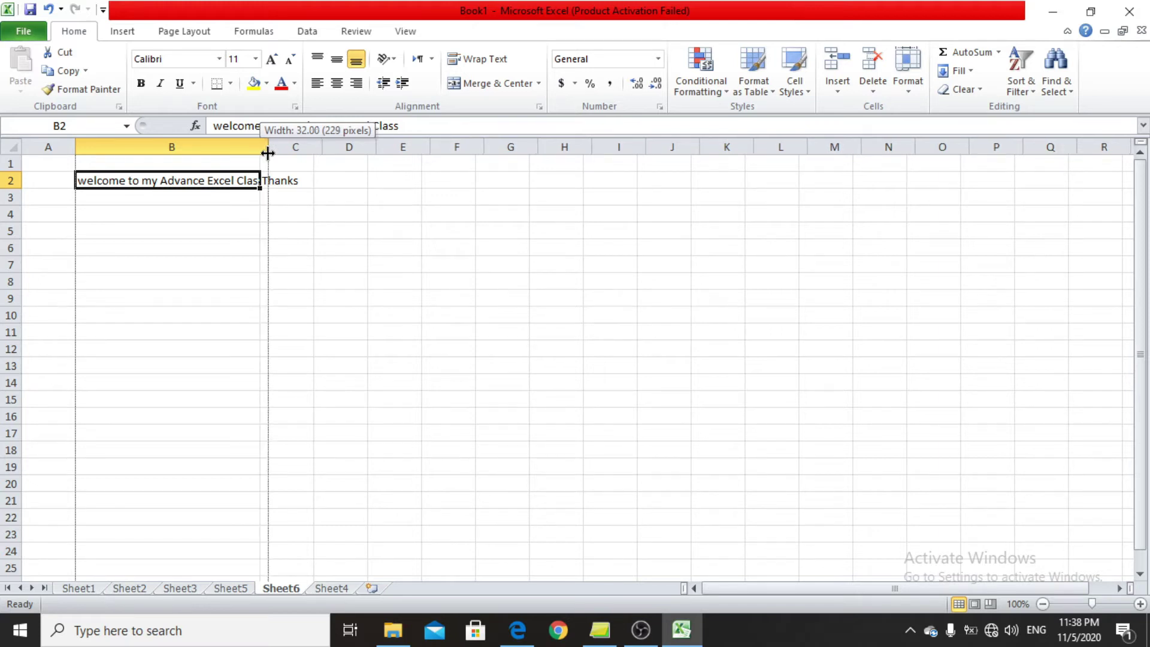
{"action": "left_click_drag", "start_coordinate": [268, 153], "coordinate": [268, 153]}
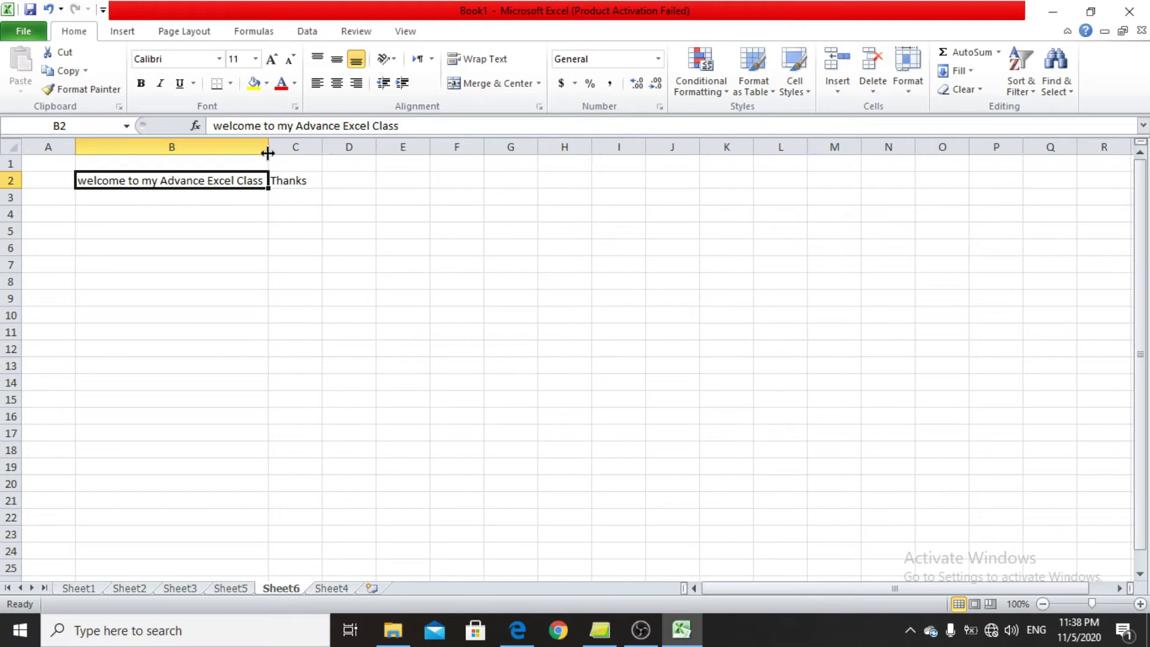
{"action": "double_click", "coordinate": [267, 147]}
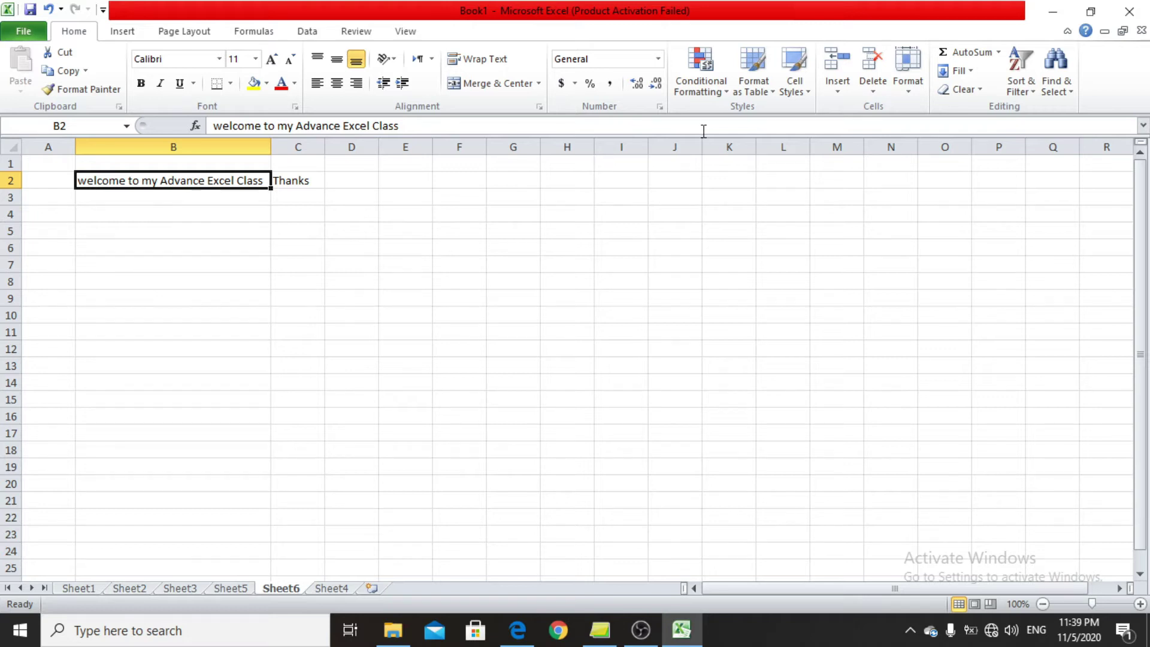
Step: Enter the person's first name in cell D7
{"action": "left_click", "coordinate": [338, 260]}
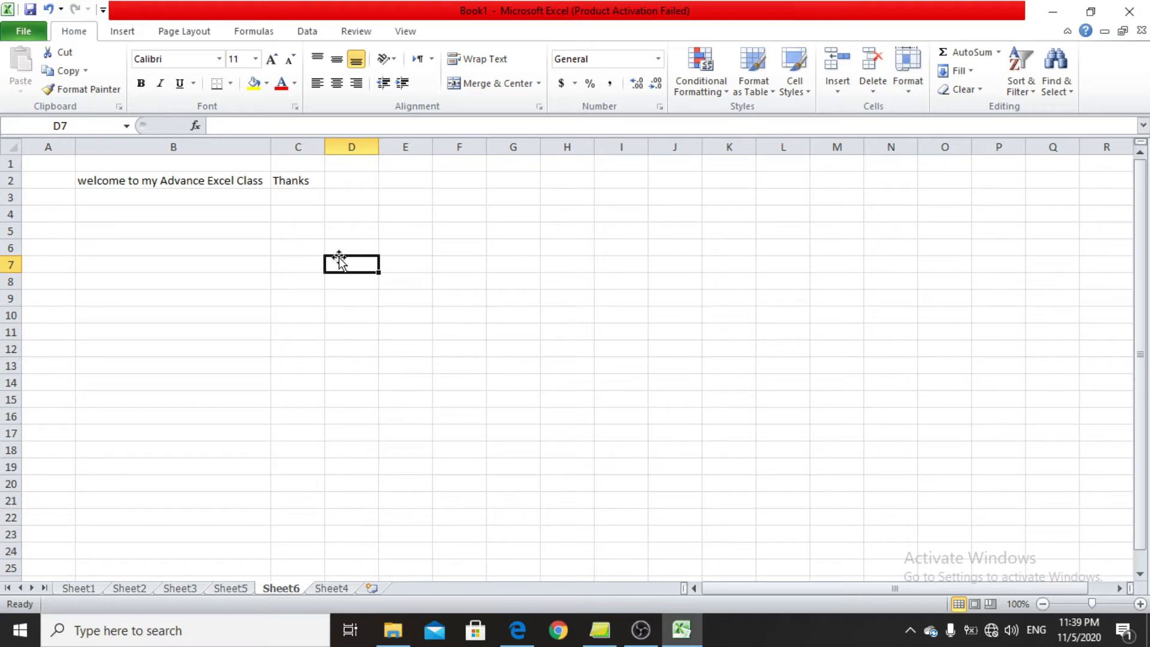
{"action": "type", "text": "Shahzad"}
{"action": "key", "text": "Return"}
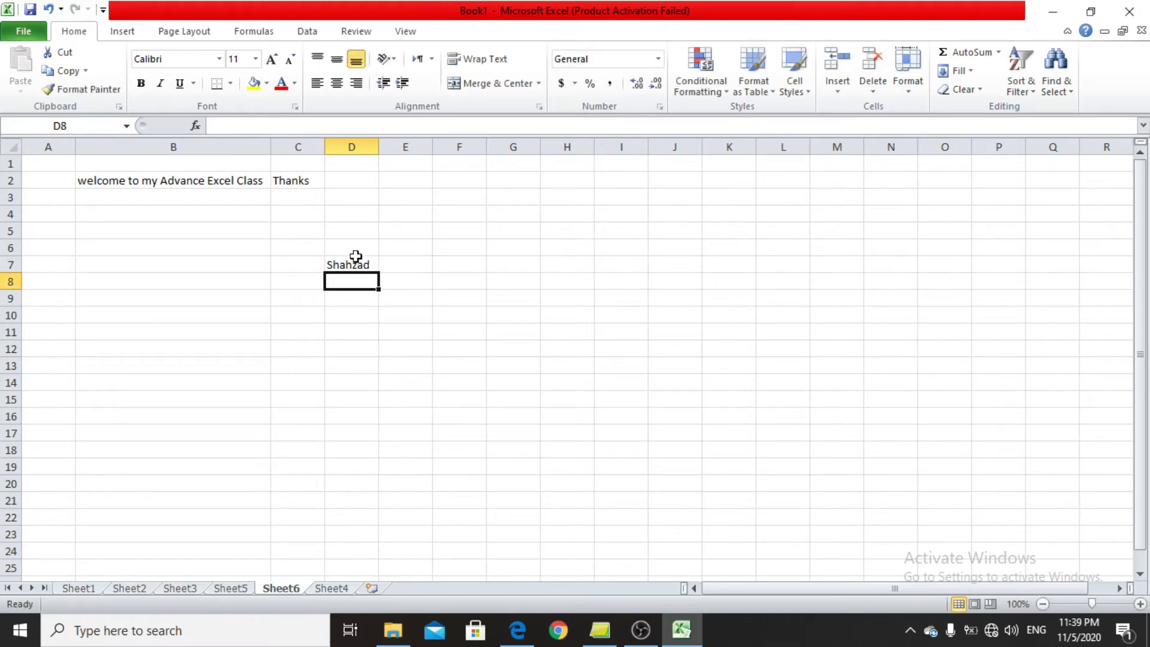
Step: Change the font of the name in D7 to Adobe Caslon Pro
{"action": "left_click", "coordinate": [352, 264]}
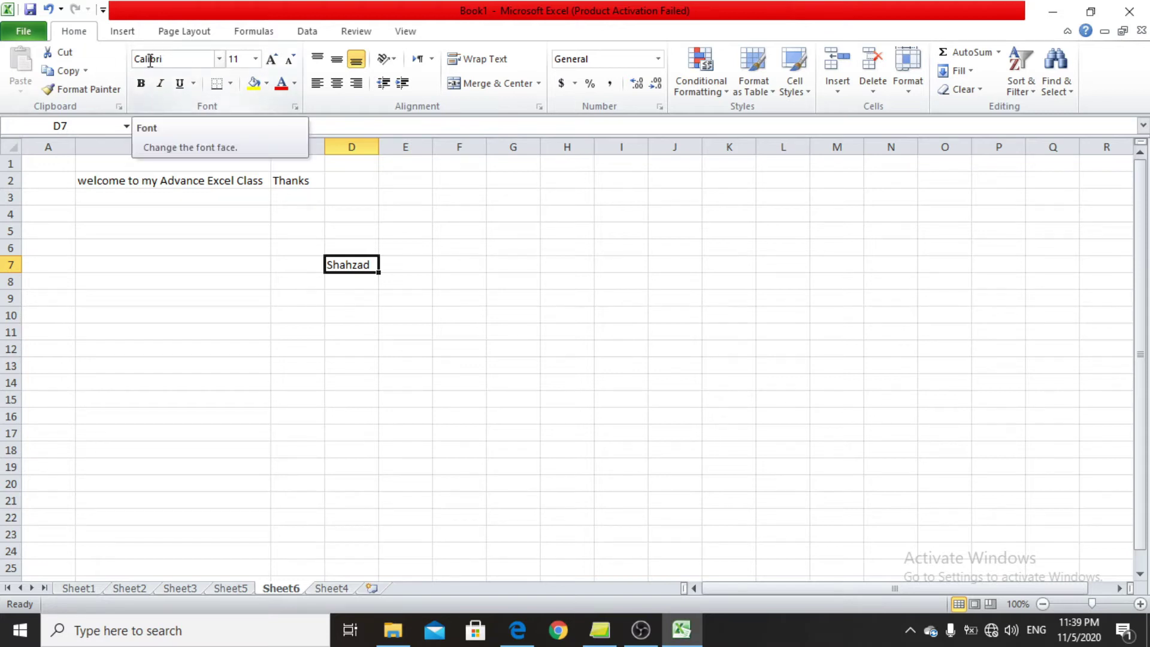
{"action": "left_click", "coordinate": [220, 58]}
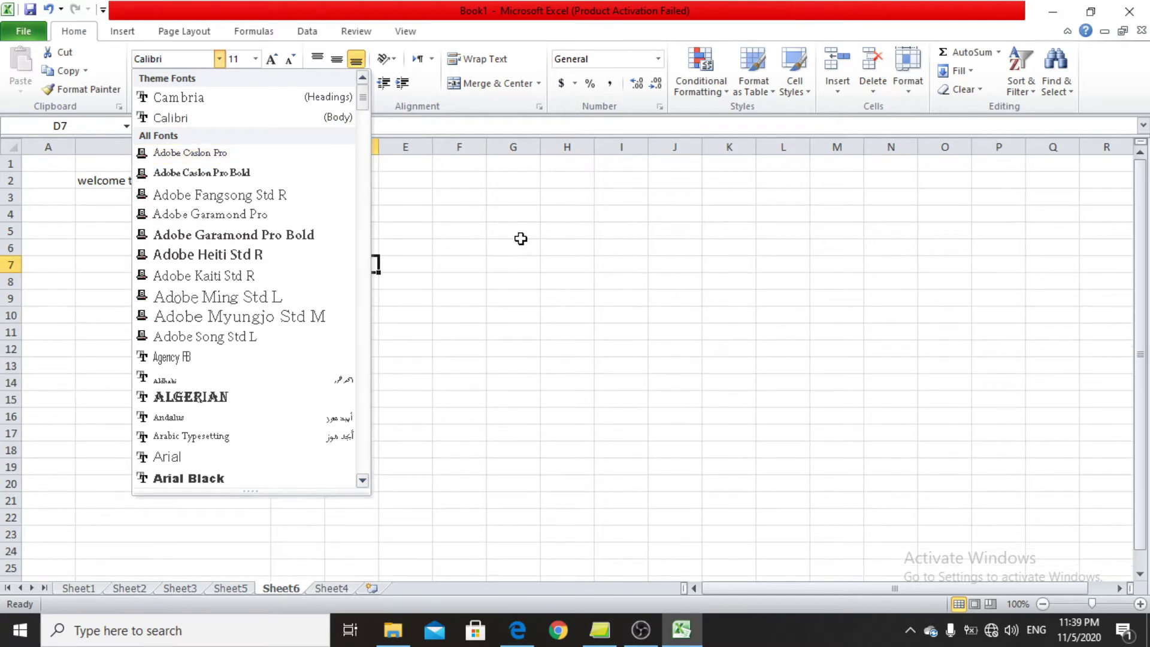
{"action": "left_click", "coordinate": [362, 273]}
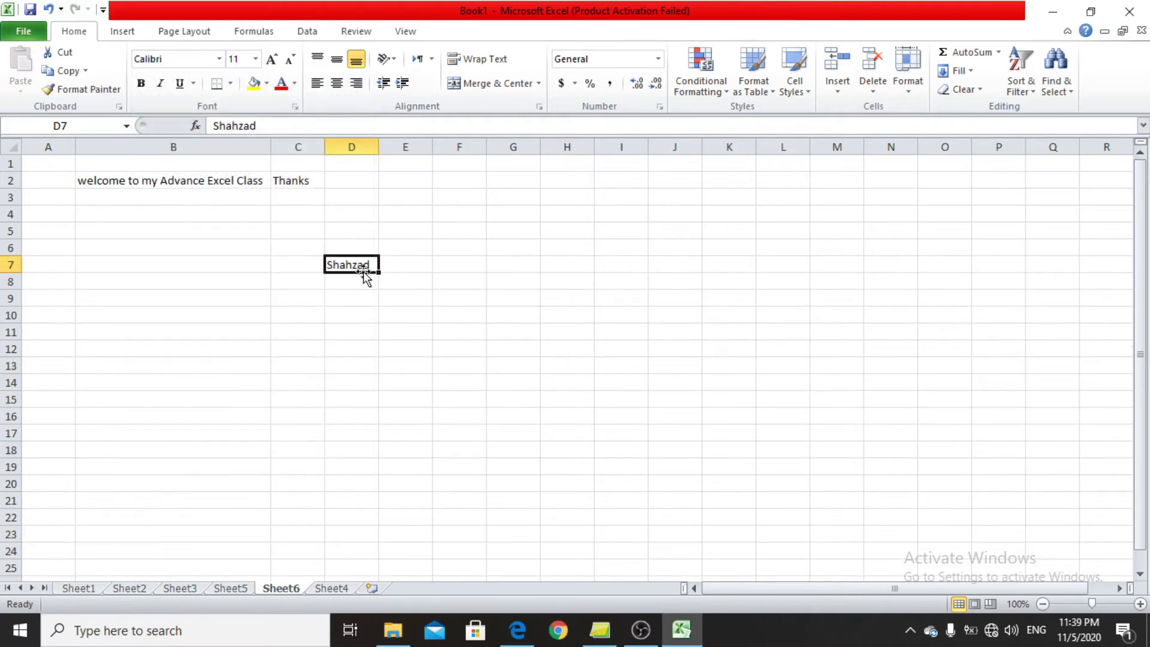
{"action": "left_click", "coordinate": [218, 59]}
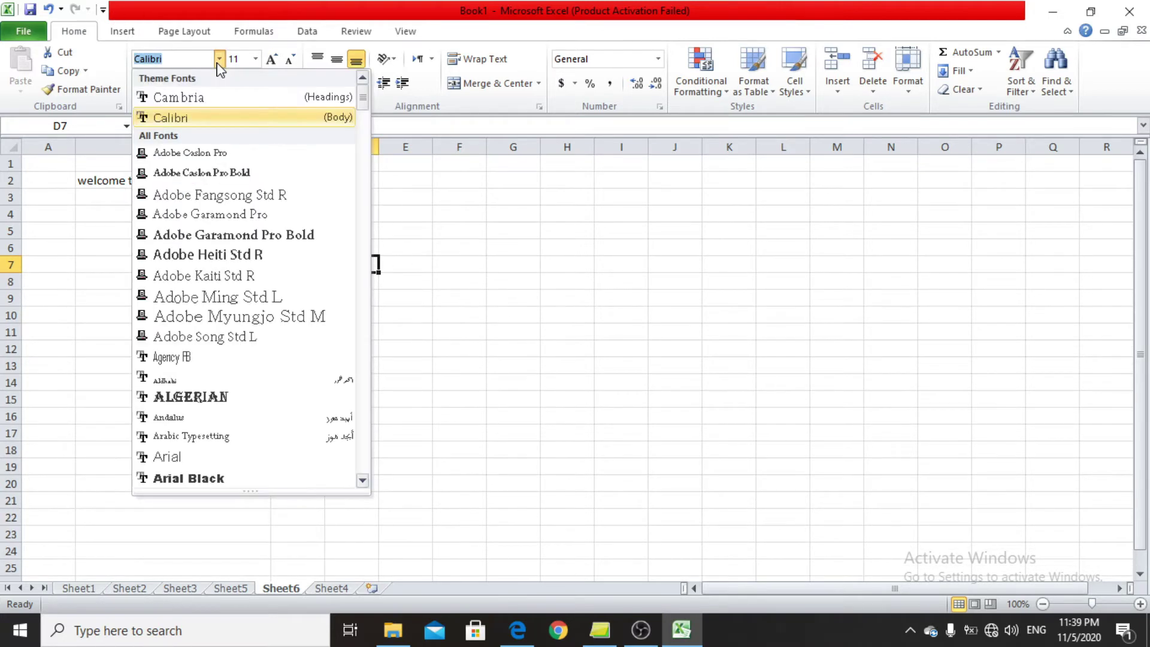
{"action": "left_click", "coordinate": [202, 154]}
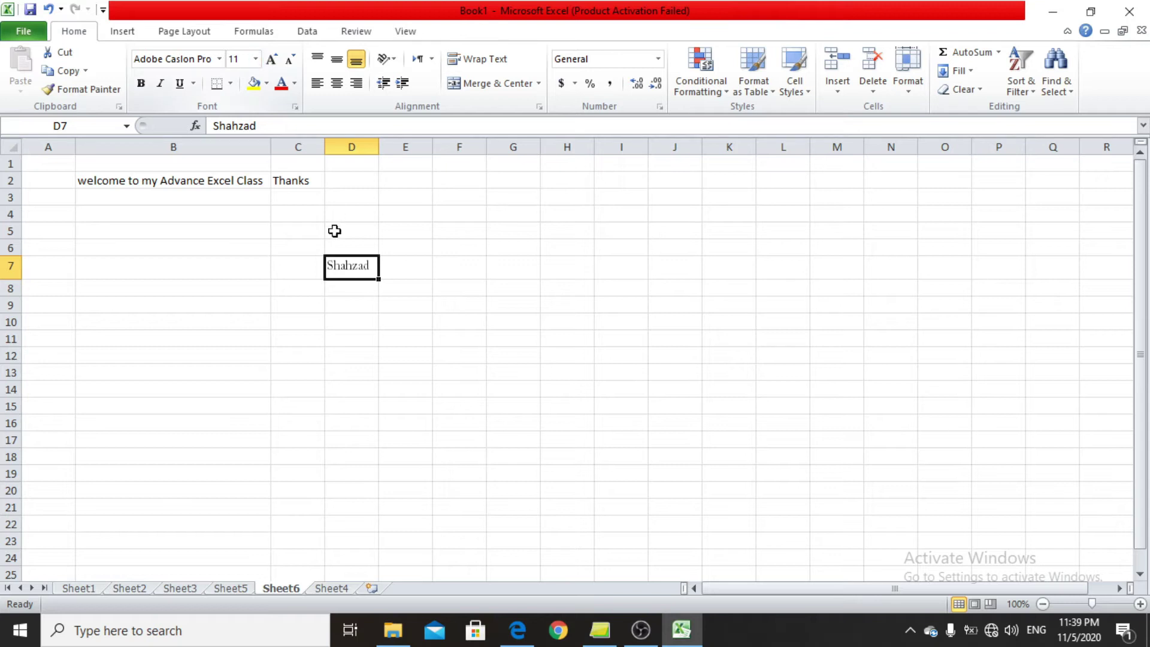
Step: Set the font size of D7 to 14 and auto-fit column D to the name
{"action": "left_click", "coordinate": [256, 60]}
{"action": "left_click", "coordinate": [257, 60]}
{"action": "left_click", "coordinate": [256, 61]}
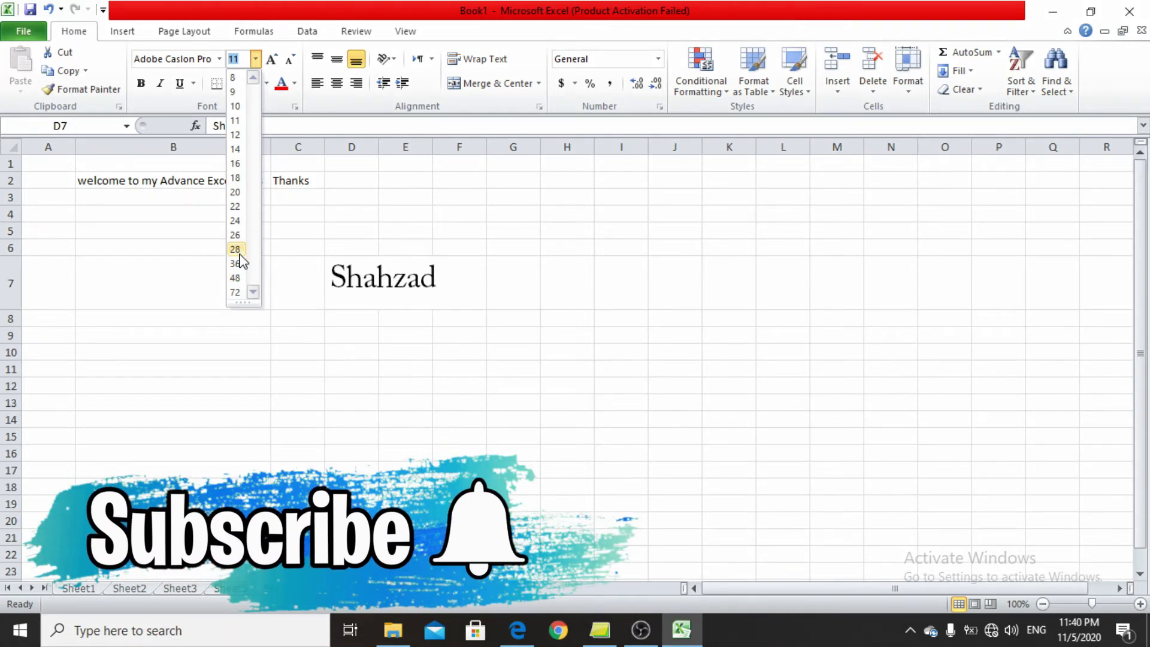
{"action": "left_click", "coordinate": [236, 149]}
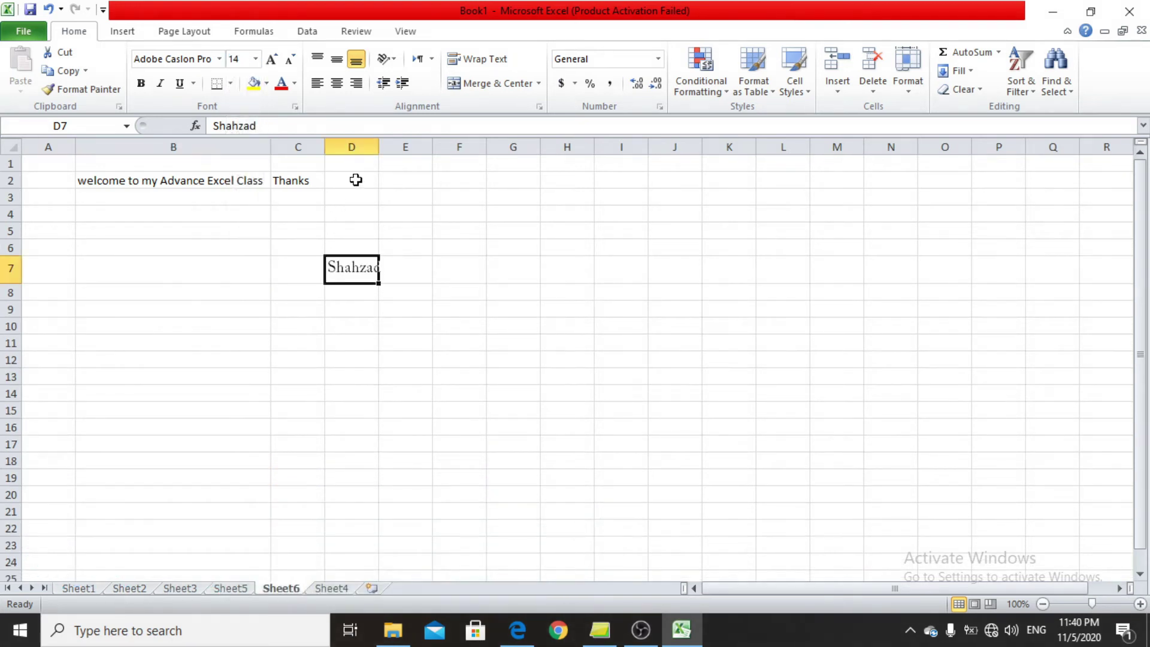
{"action": "double_click", "coordinate": [378, 144]}
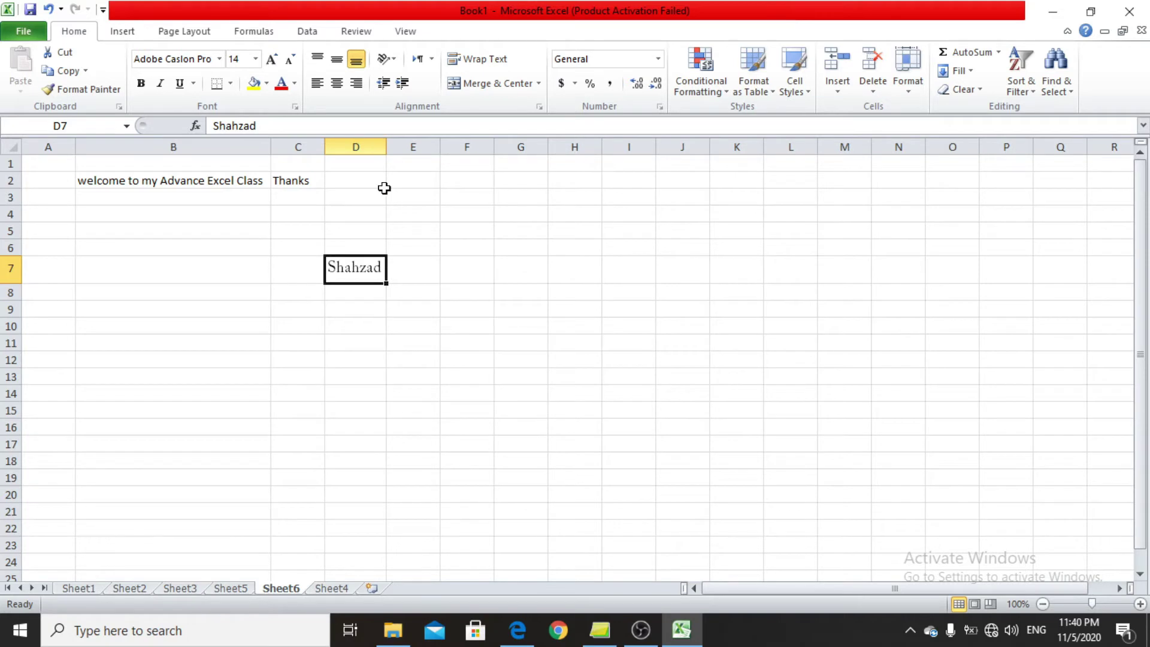
Step: Increase the D7 font size to 18 and auto-fit column D, also trying size 16 before returning to 18
{"action": "left_click", "coordinate": [272, 60]}
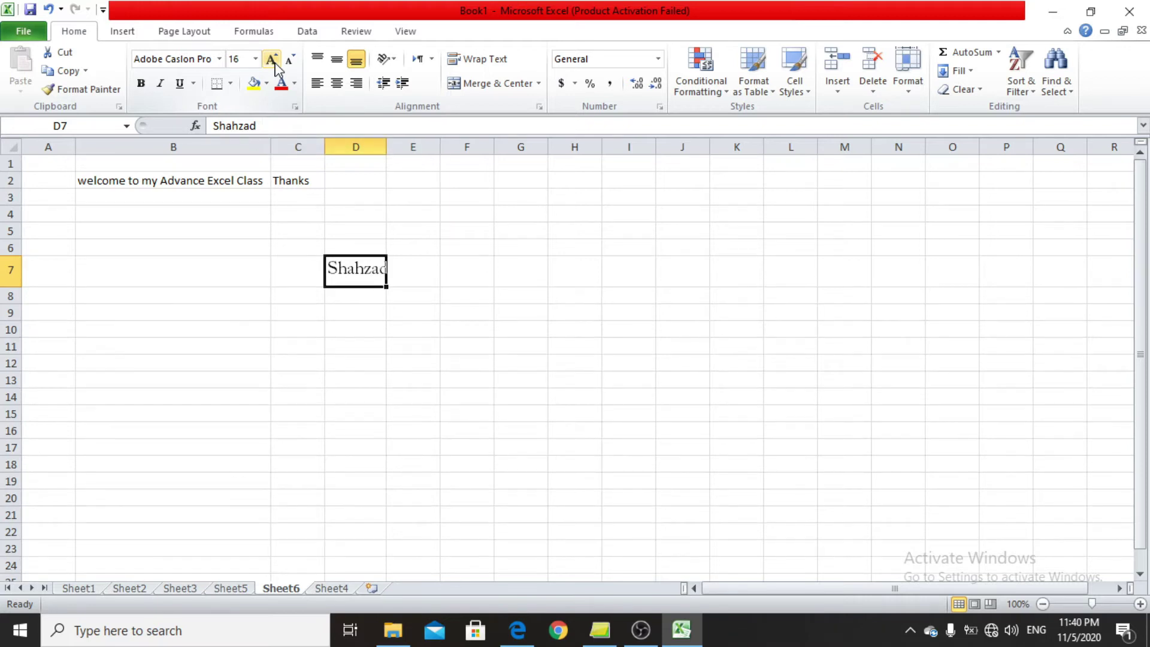
{"action": "left_click", "coordinate": [274, 61]}
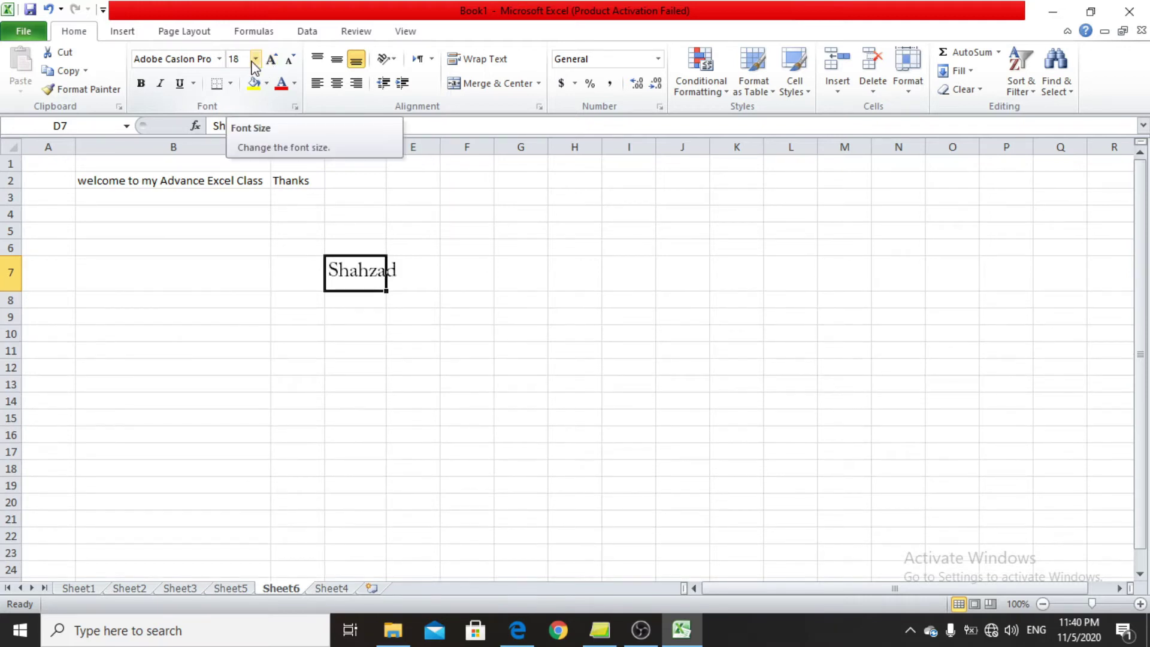
{"action": "double_click", "coordinate": [387, 147]}
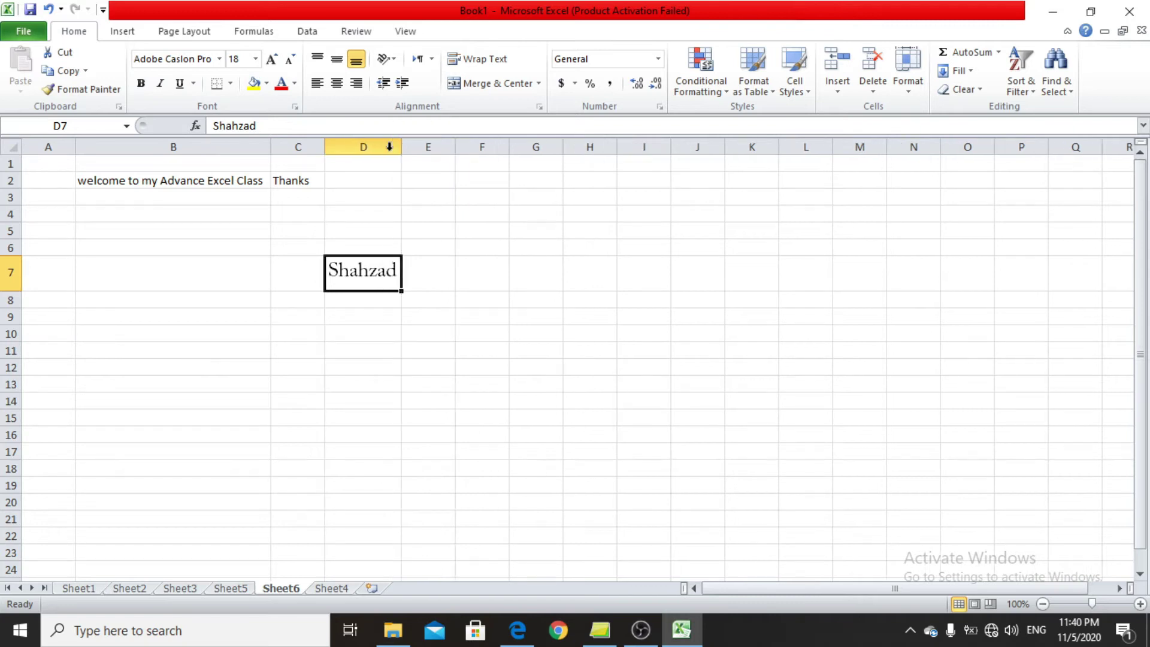
{"action": "left_click", "coordinate": [292, 60]}
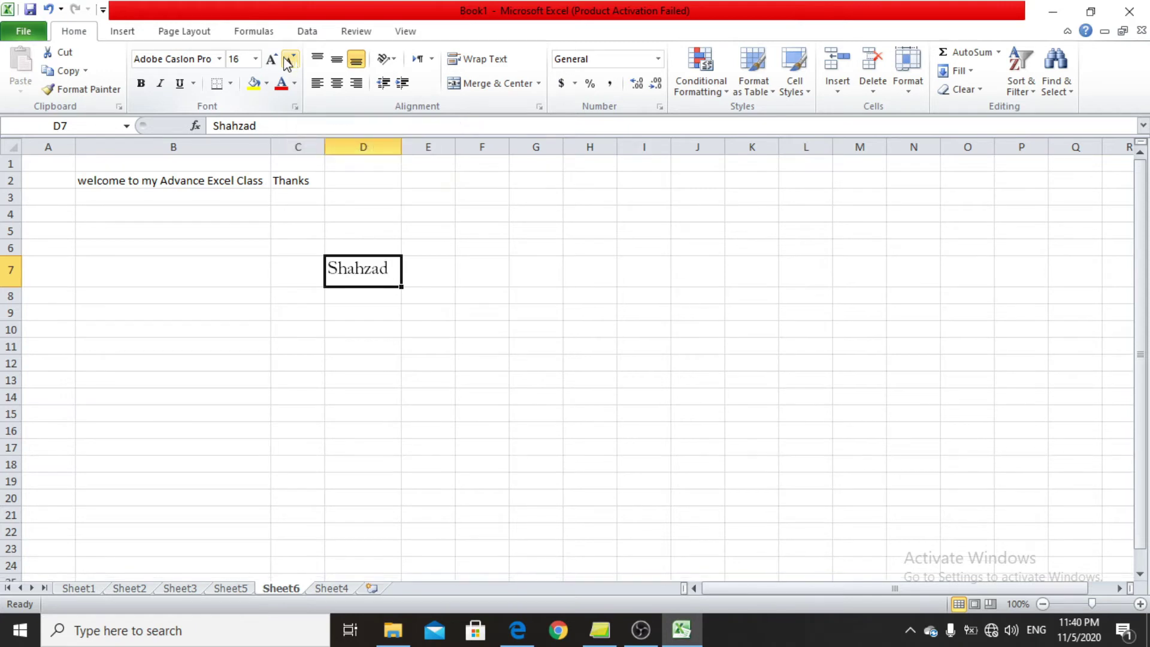
{"action": "left_click", "coordinate": [272, 60]}
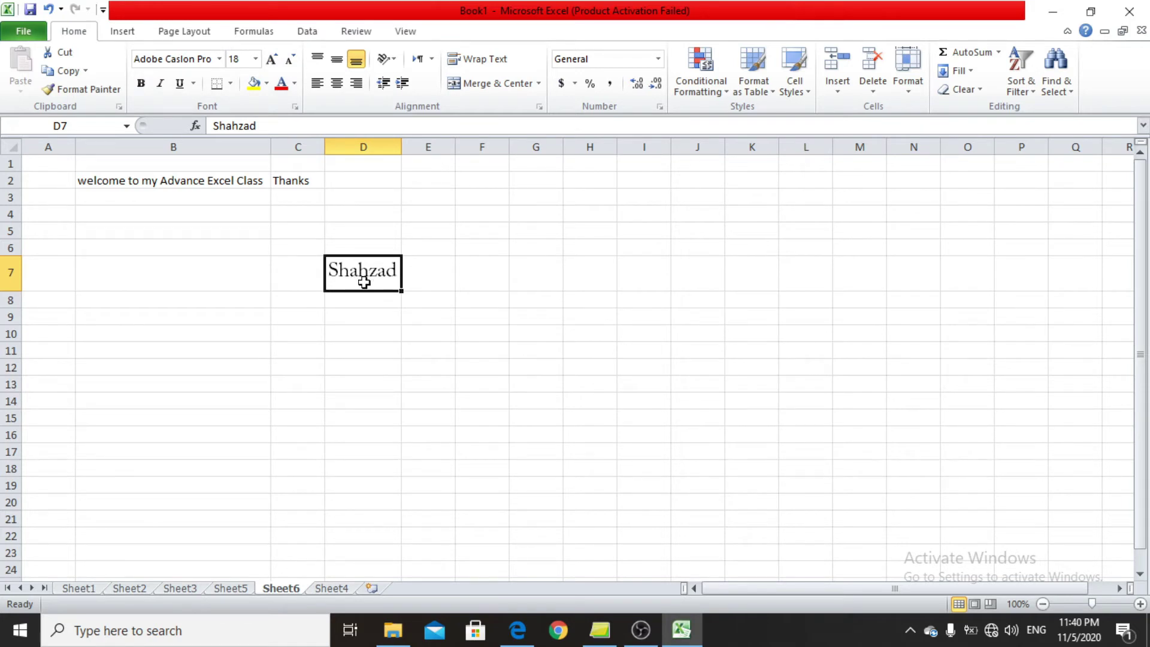
Step: Color the D7 text red, then replace it with a custom bright turquoise green from the extended color selection
{"action": "left_click", "coordinate": [281, 84]}
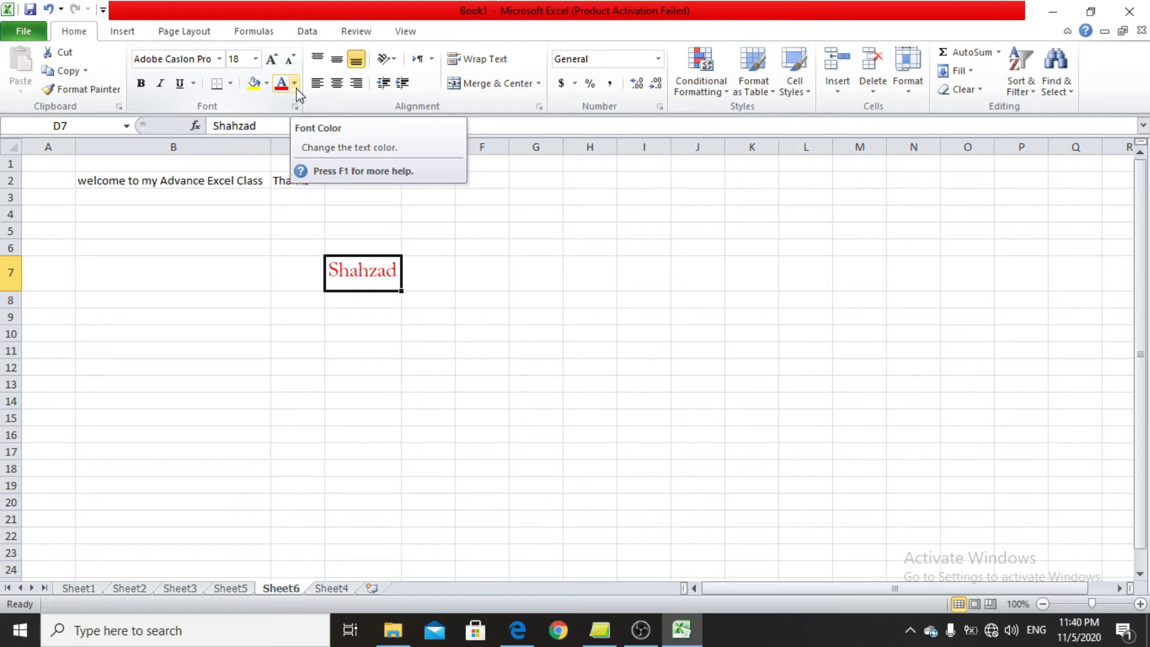
{"action": "left_click", "coordinate": [297, 89]}
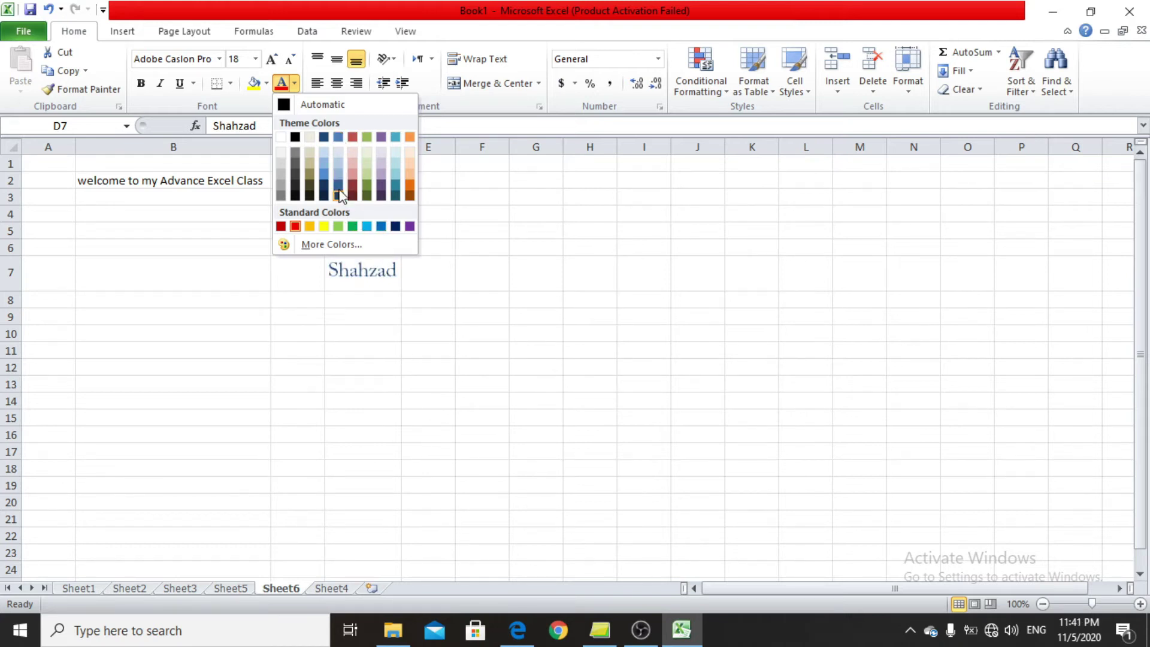
{"action": "left_click", "coordinate": [307, 246]}
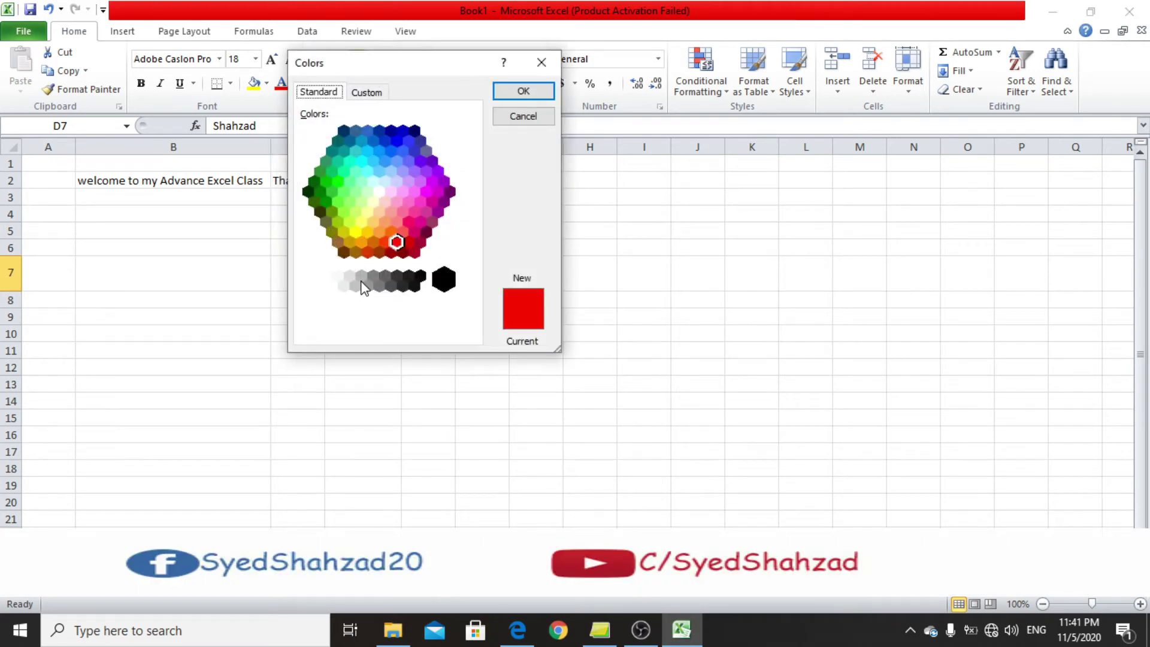
{"action": "left_click", "coordinate": [385, 160]}
{"action": "left_click", "coordinate": [391, 130]}
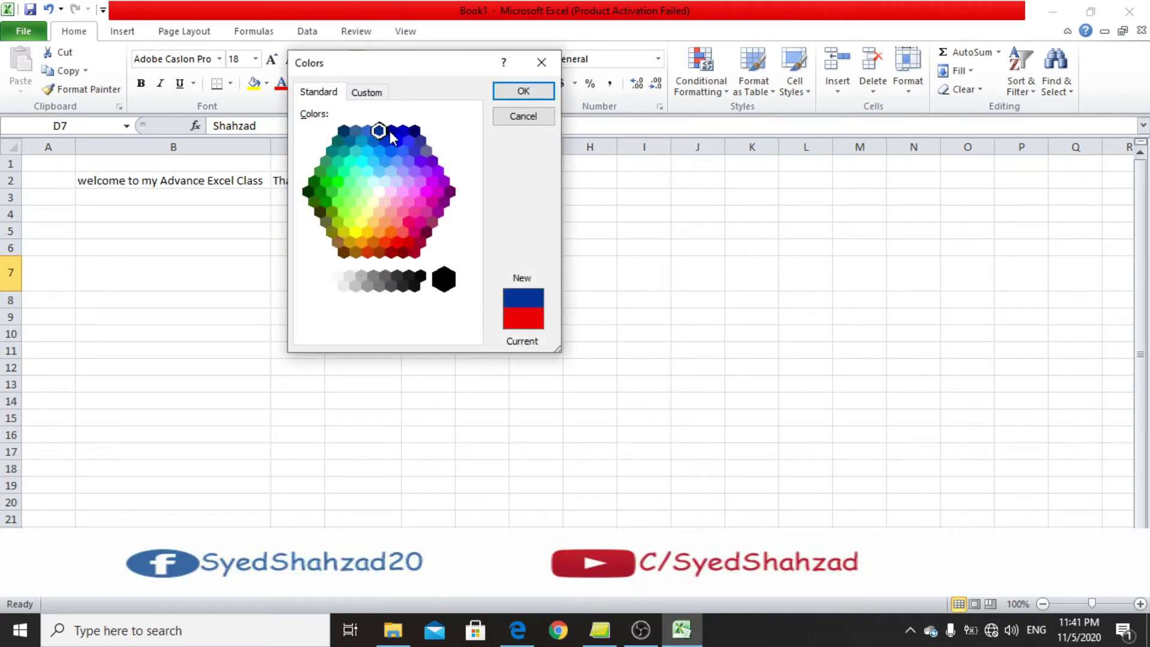
{"action": "left_click", "coordinate": [397, 161]}
{"action": "left_click", "coordinate": [372, 161]}
{"action": "left_click", "coordinate": [343, 172]}
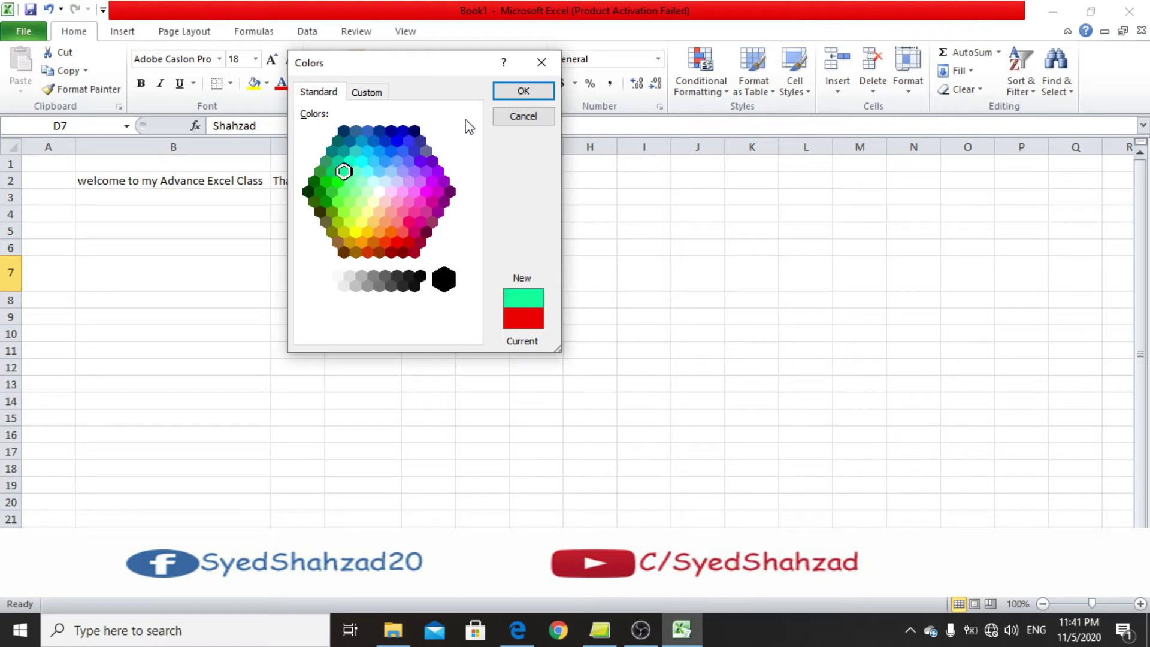
{"action": "left_click", "coordinate": [523, 90]}
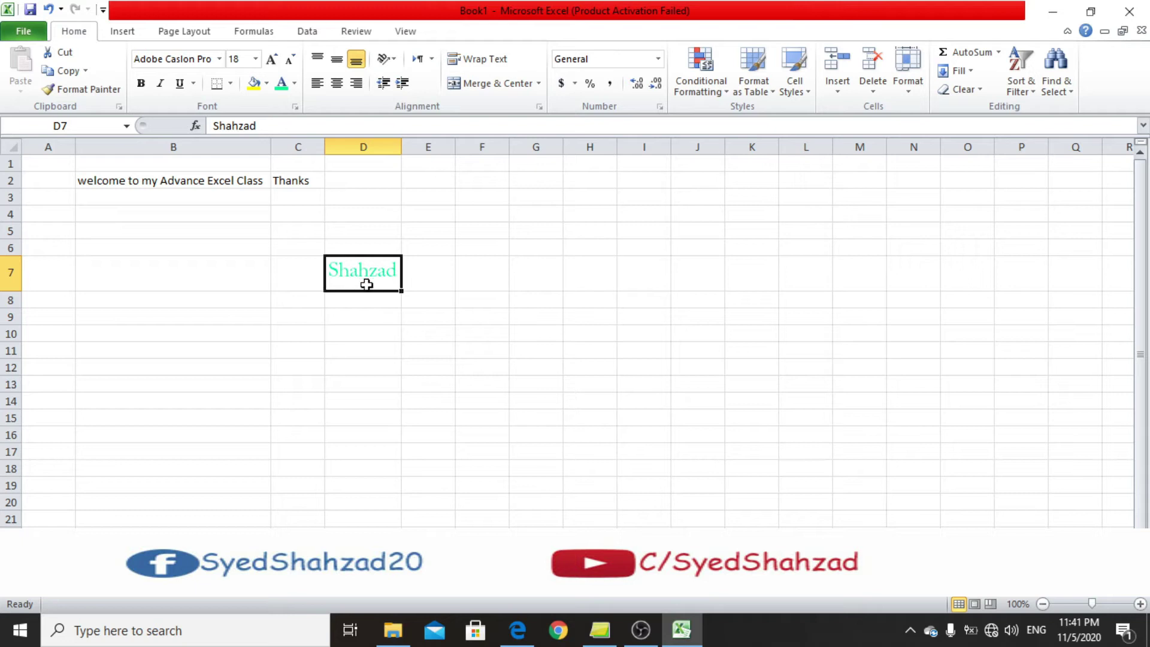
Step: Change the D7 text color to the base red of the theme colors and reopen the font color choices
{"action": "left_click", "coordinate": [294, 83]}
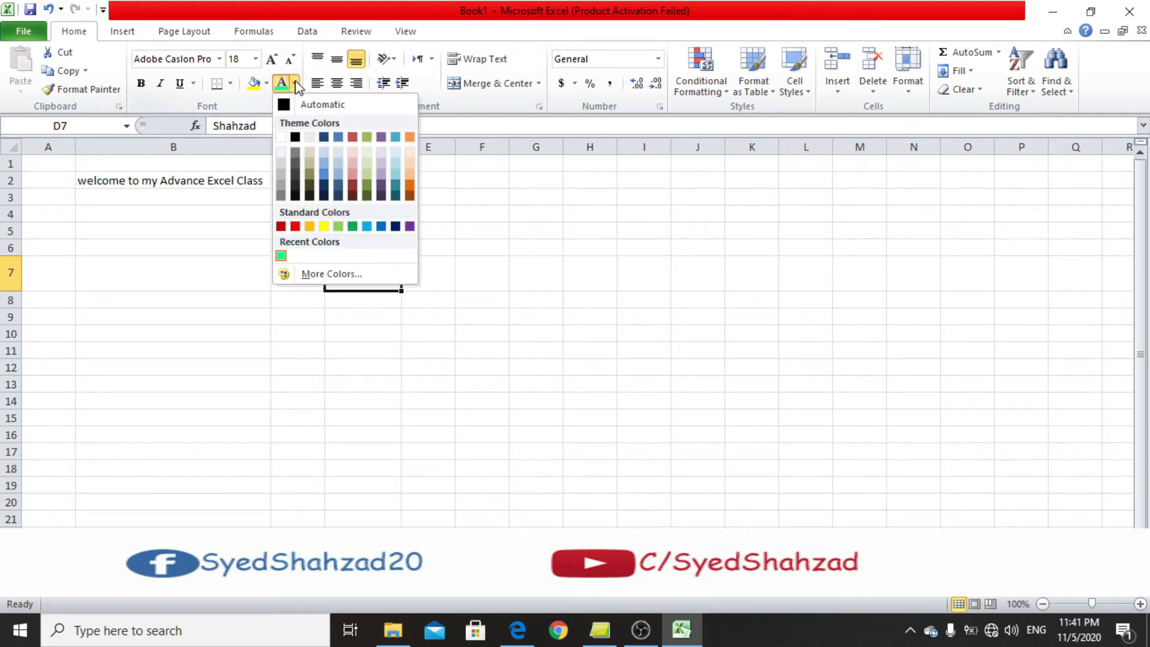
{"action": "left_click", "coordinate": [353, 137]}
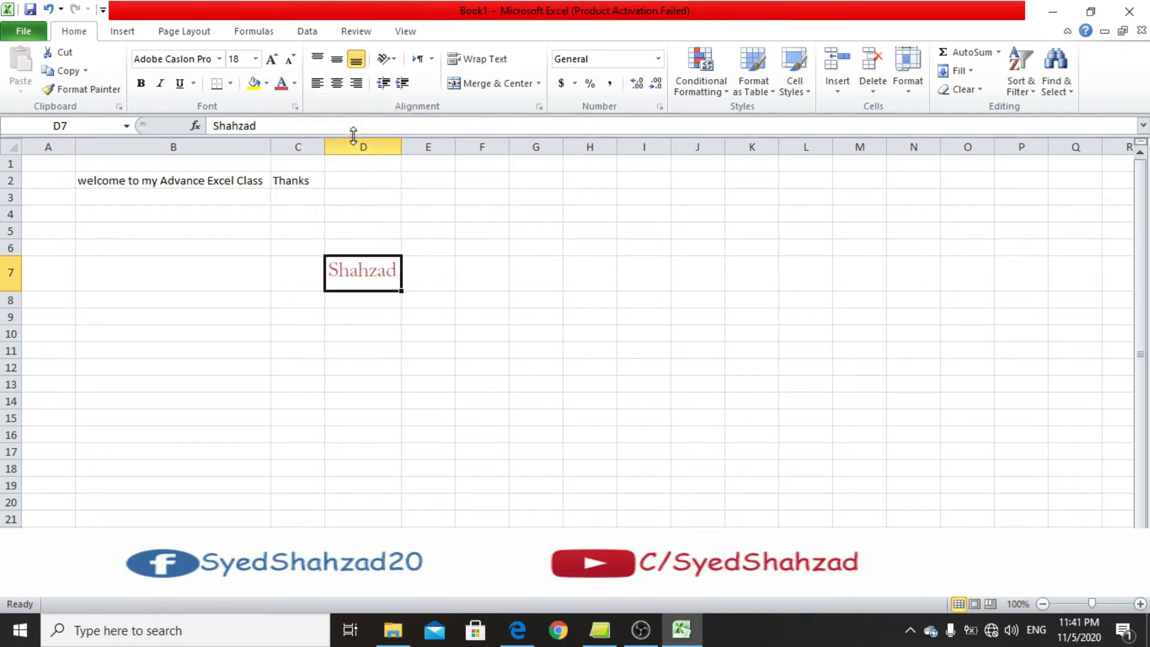
{"action": "left_click", "coordinate": [295, 84]}
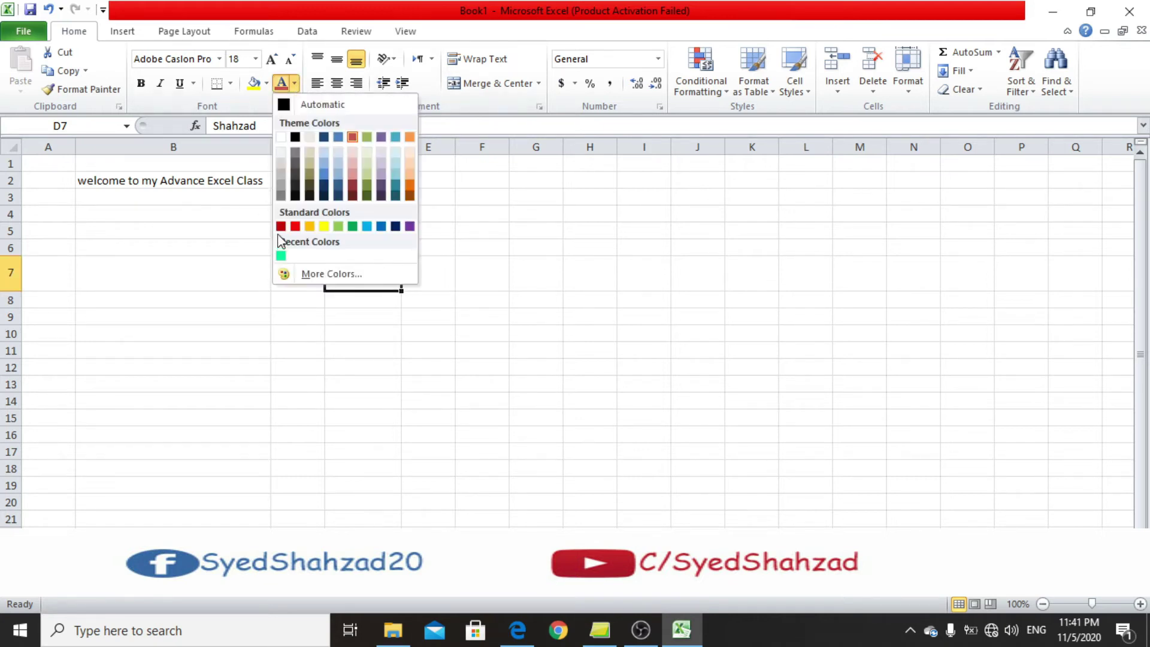
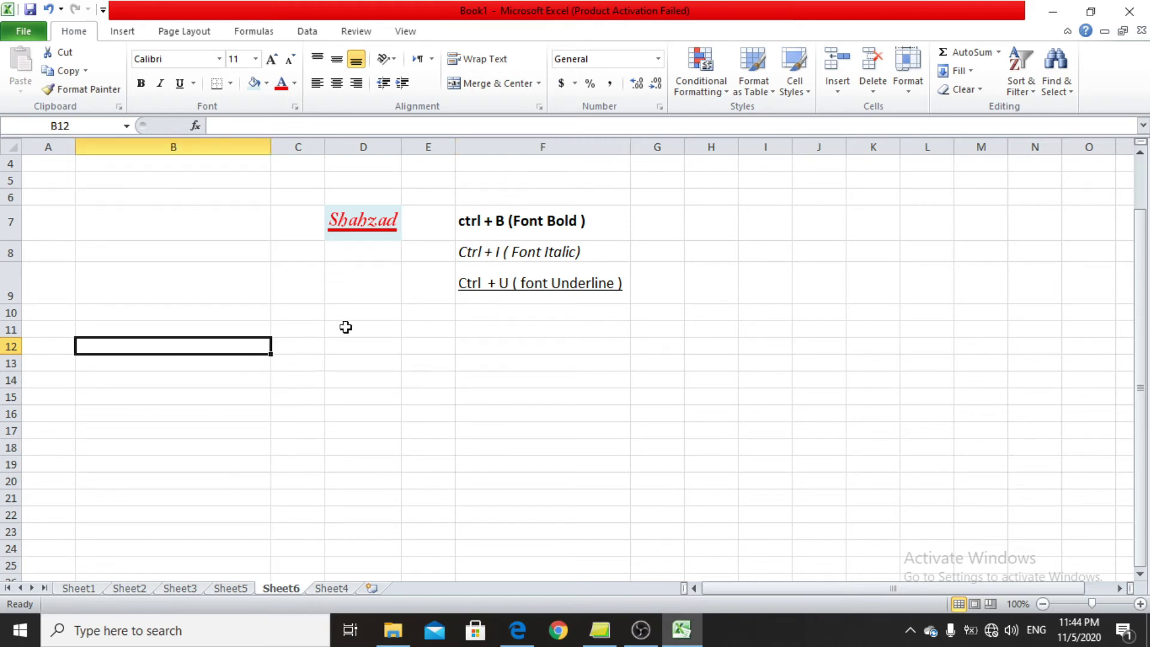
Step: Enter the person's first name in cell D13 and select that cell again
{"action": "left_click", "coordinate": [354, 366]}
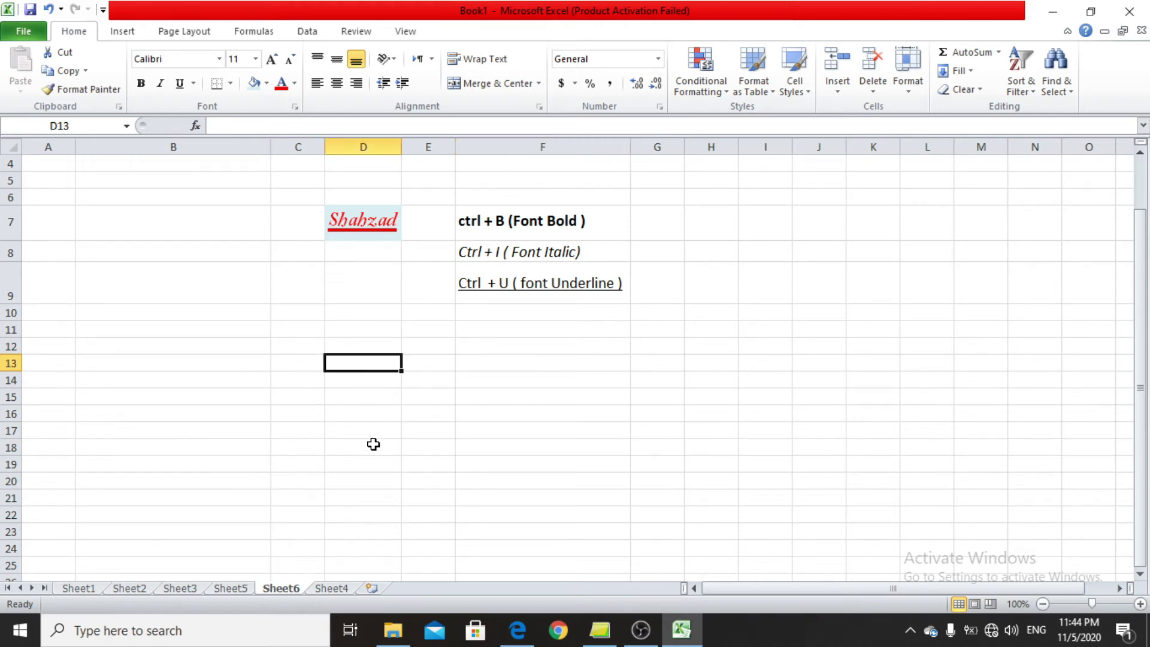
{"action": "type", "text": "Shahzad"}
{"action": "key", "text": "Return"}
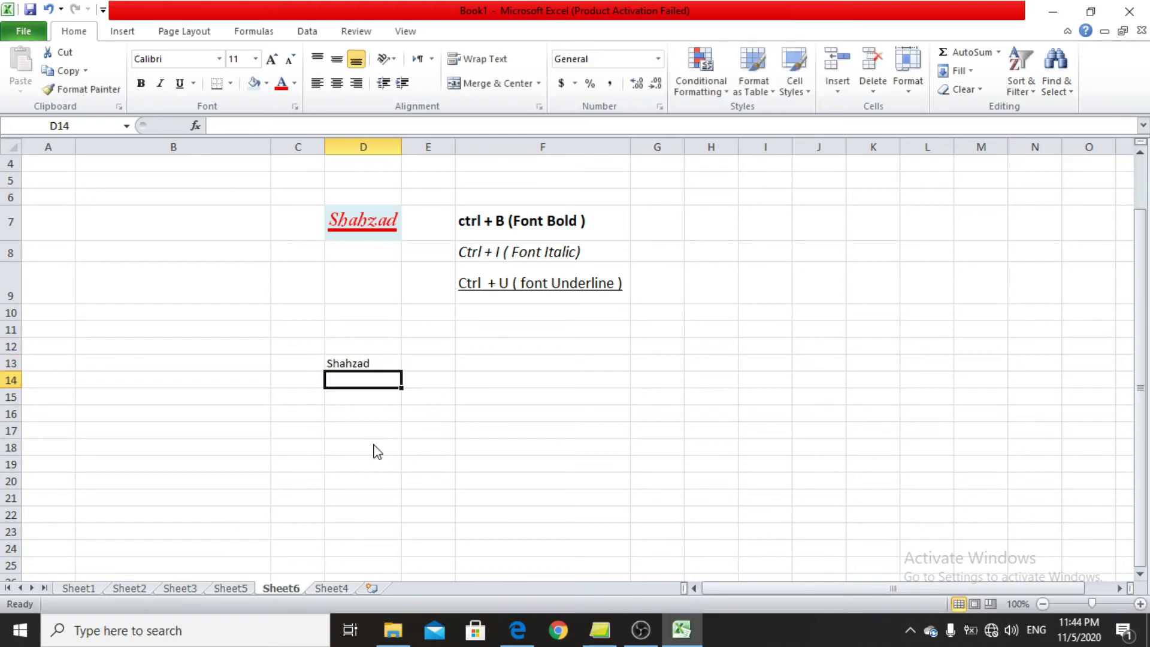
{"action": "key", "text": "Up"}
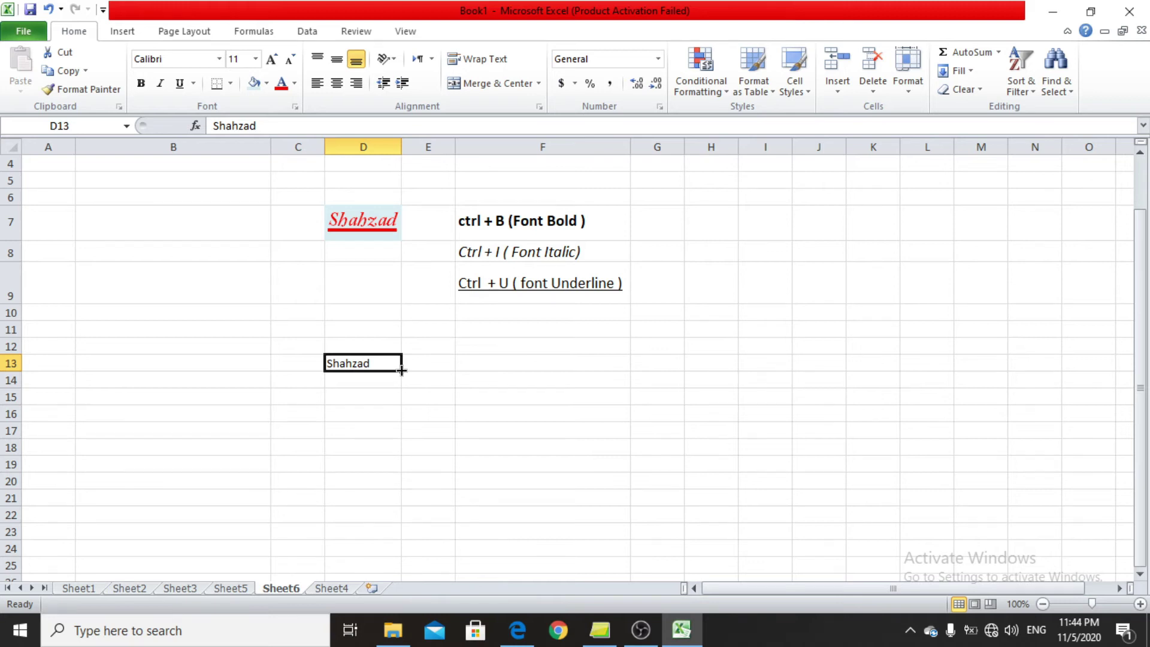
Step: Fill the name in D13 down the column to D22 and across row 13 to H13
{"action": "left_click_drag", "start_coordinate": [401, 371], "coordinate": [397, 524]}
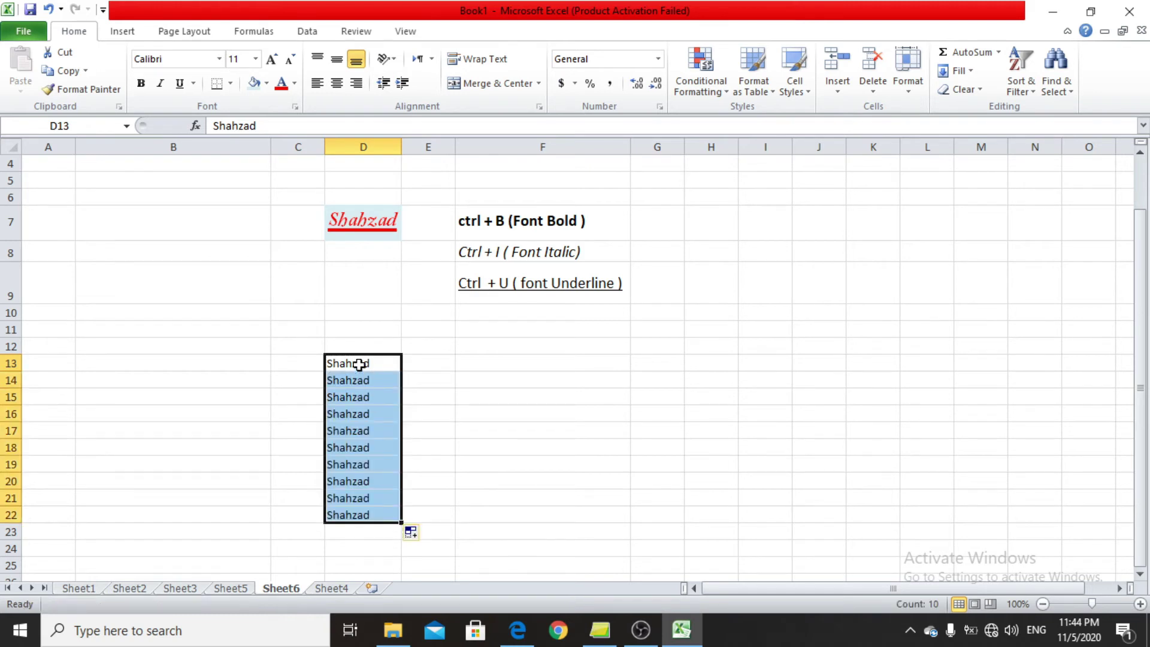
{"action": "left_click", "coordinate": [484, 413]}
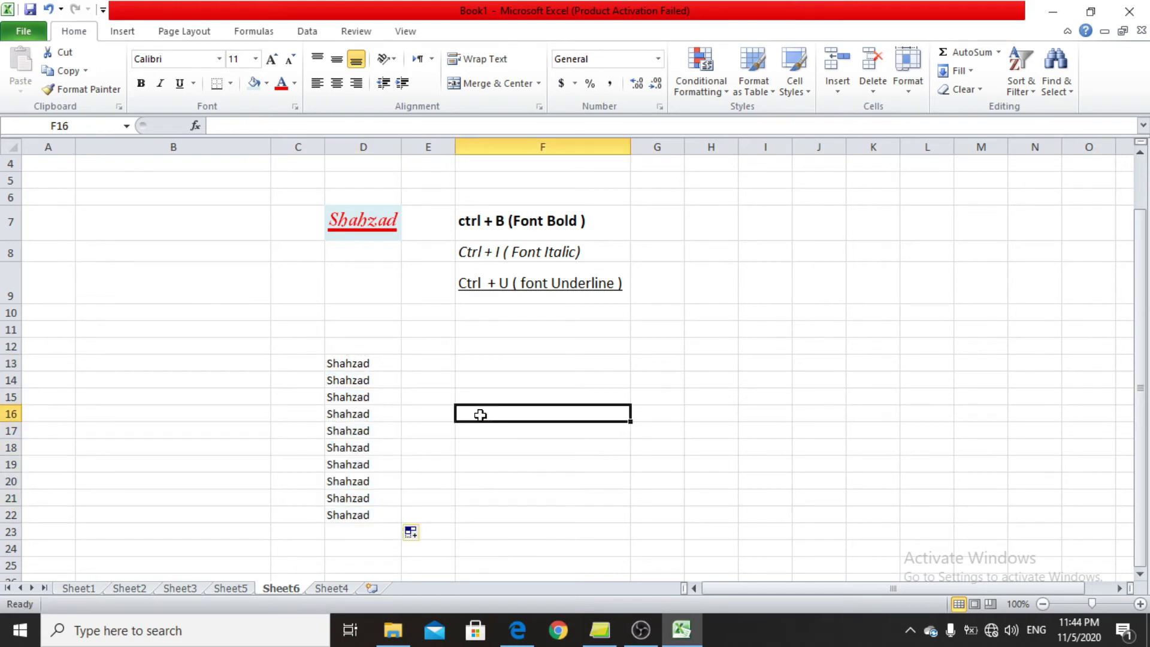
{"action": "left_click", "coordinate": [373, 361]}
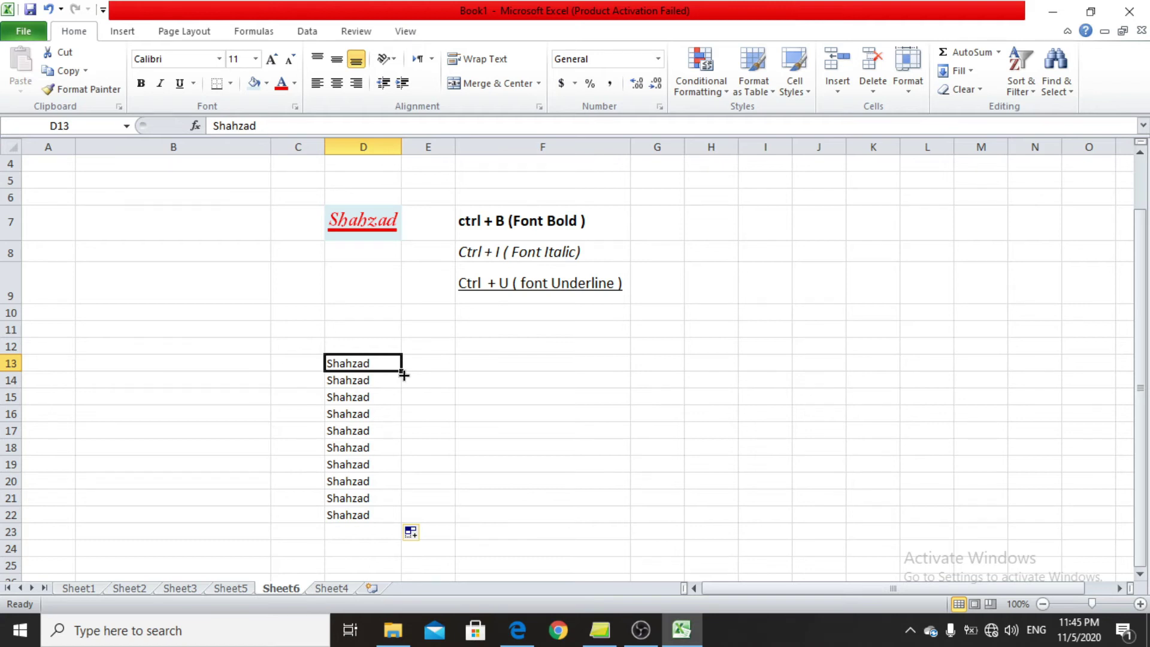
{"action": "left_click_drag", "start_coordinate": [401, 370], "coordinate": [747, 363]}
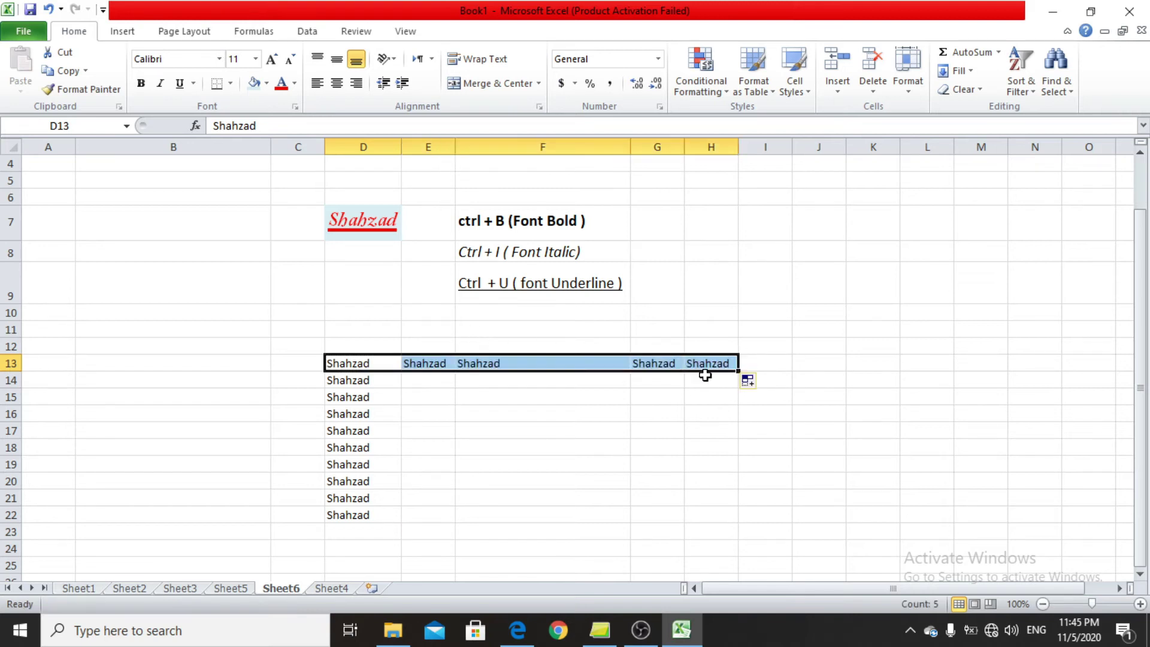
{"action": "left_click", "coordinate": [472, 390]}
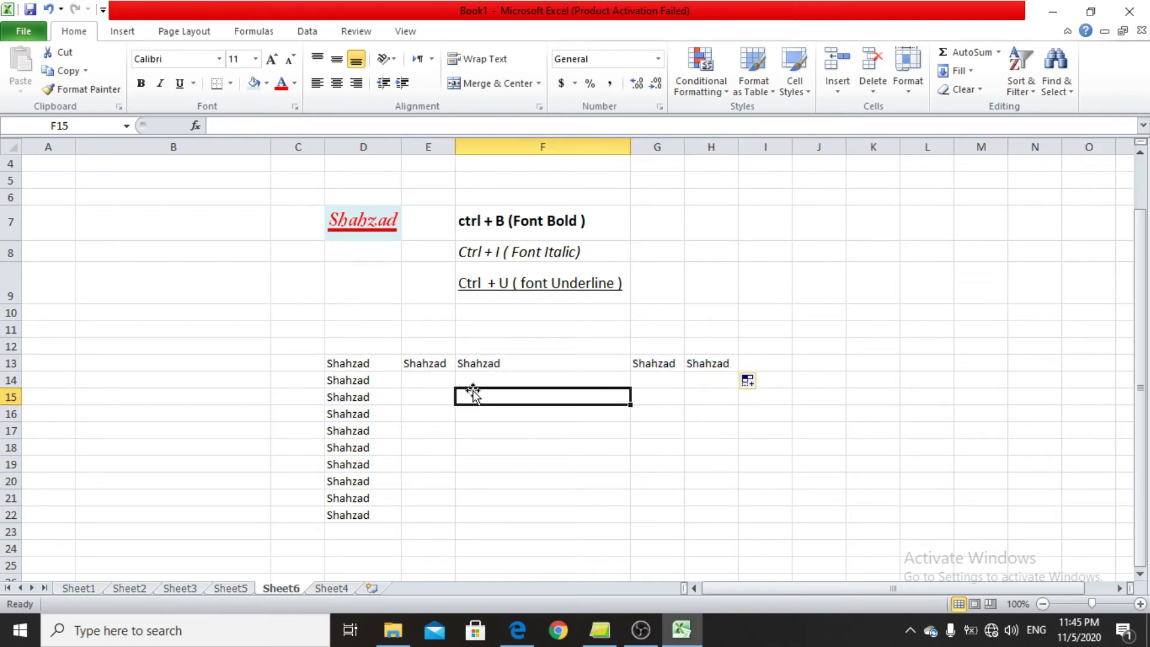
{"action": "left_click", "coordinate": [351, 361]}
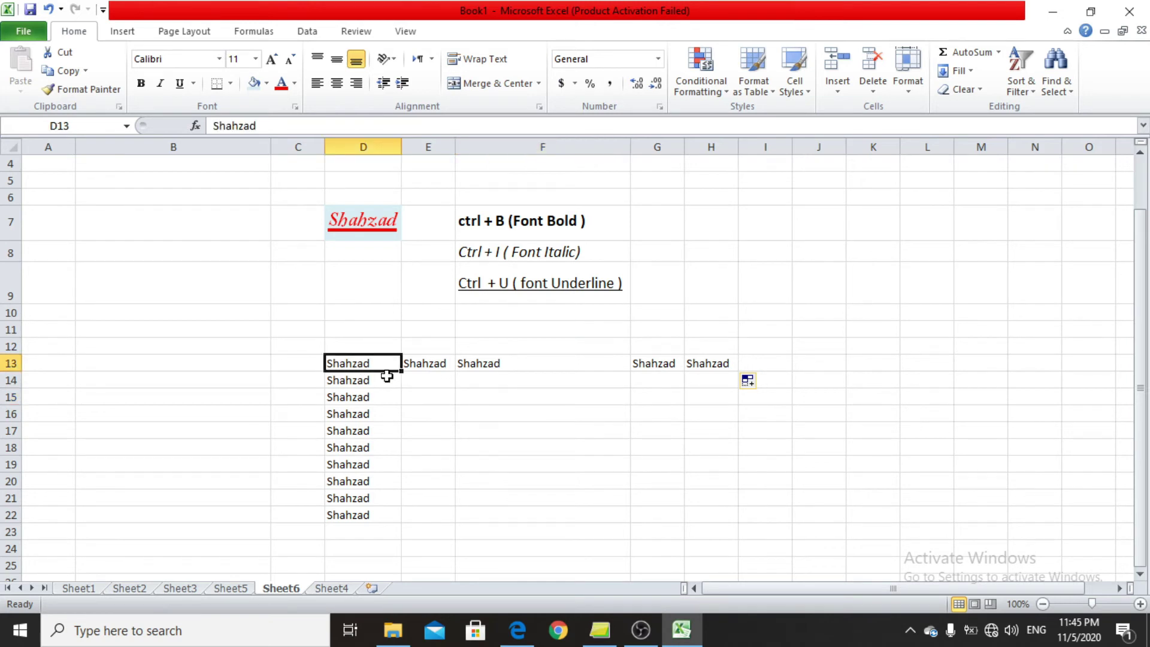
Step: Copy the name in E13 and paste it into cells E14, E15 and E16
{"action": "left_click", "coordinate": [443, 368]}
{"action": "key", "text": "ctrl+c"}
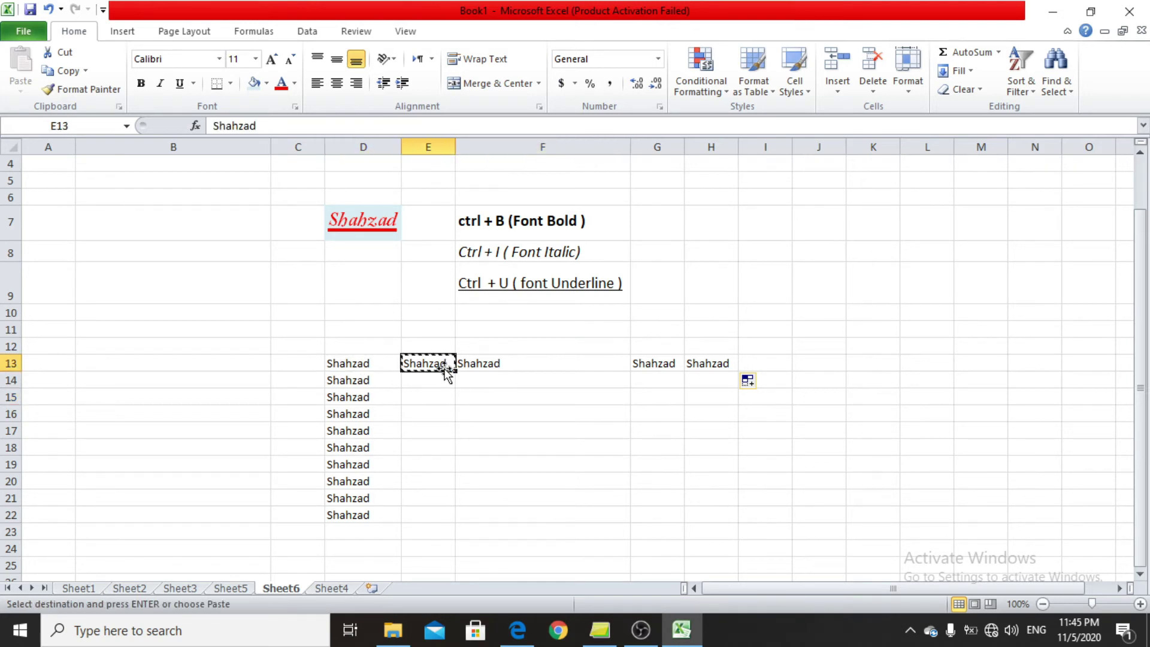
{"action": "key", "text": "Down"}
{"action": "key", "text": "ctrl+v"}
{"action": "key", "text": "Down"}
{"action": "key", "text": "ctrl+v"}
{"action": "key", "text": "Down"}
{"action": "key", "text": "ctrl+v"}
{"action": "key", "text": "ctrl"}
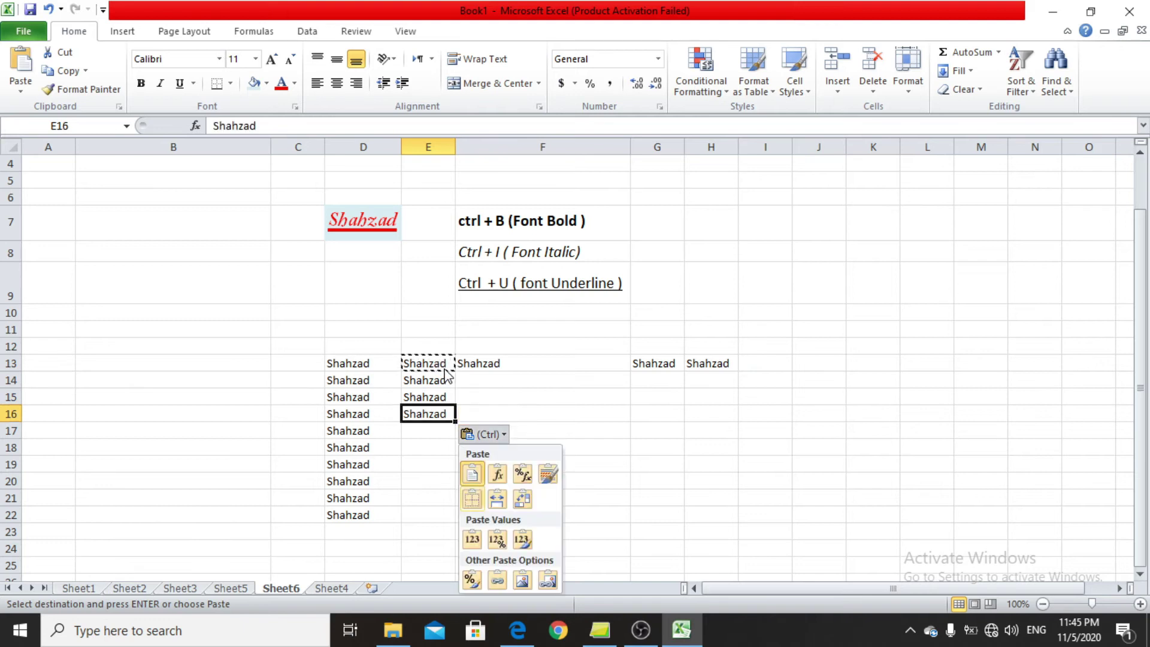
{"action": "key", "text": "ctrl"}
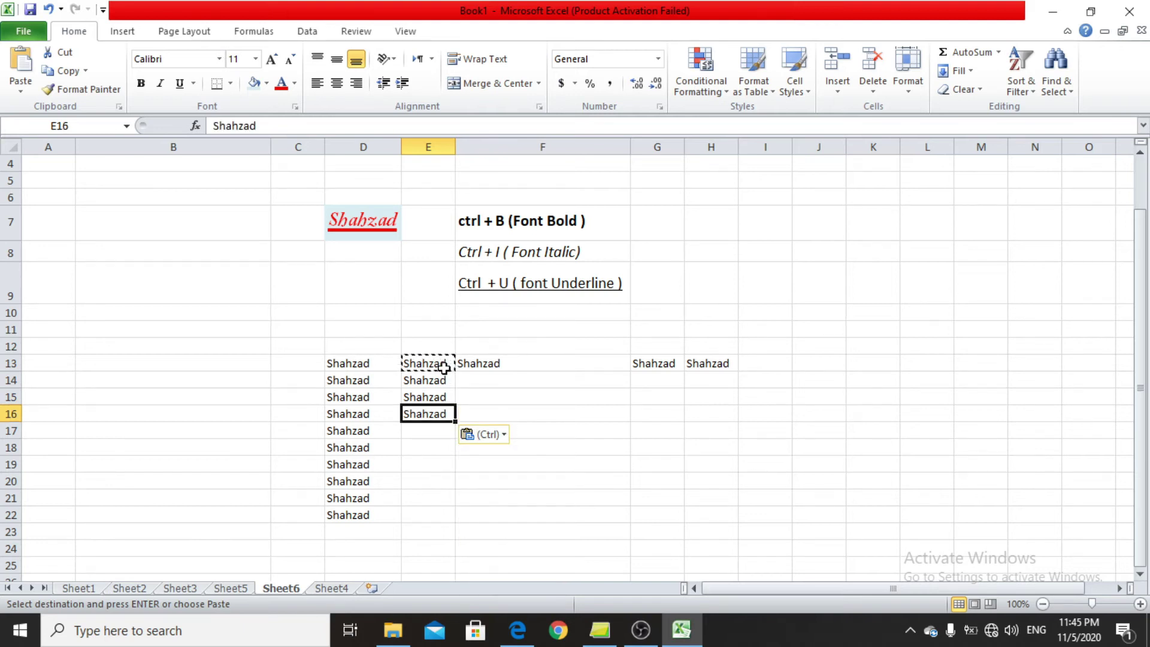
{"action": "left_click", "coordinate": [443, 368]}
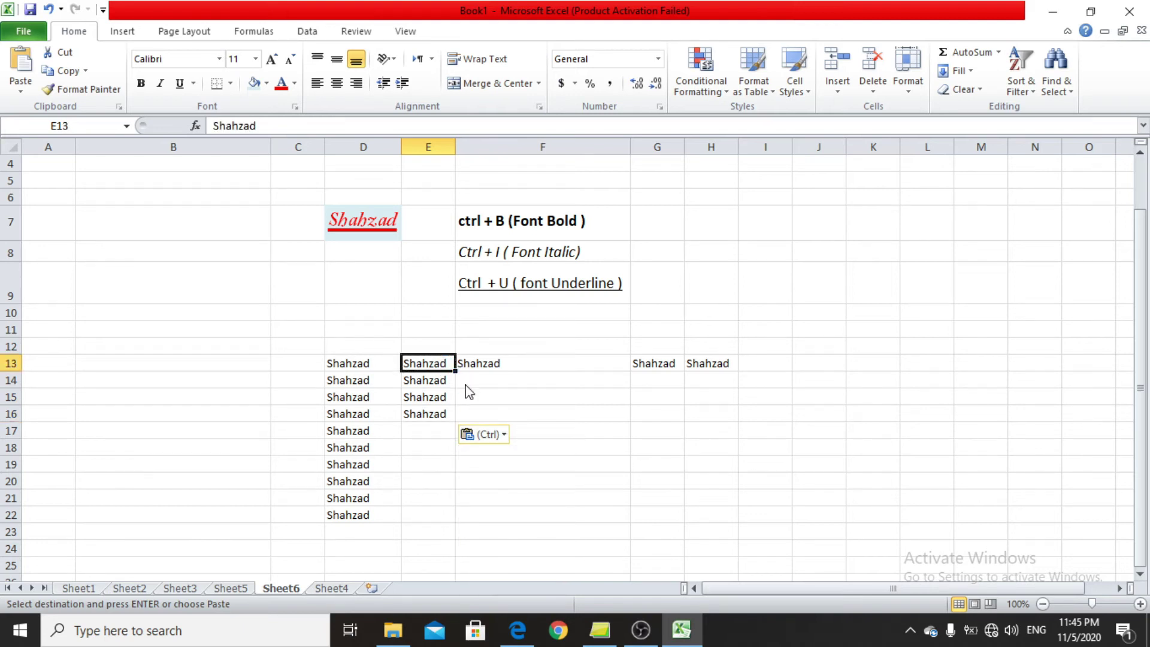
{"action": "key", "text": "ctrl+s"}
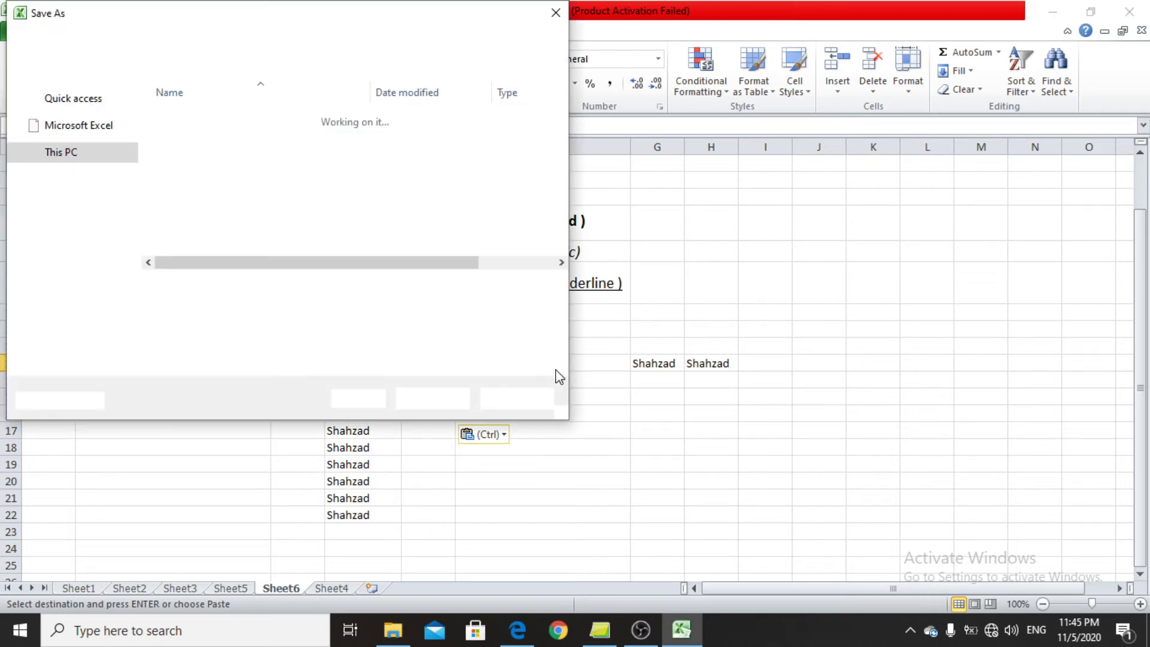
{"action": "left_click", "coordinate": [514, 397]}
{"action": "left_click", "coordinate": [527, 379]}
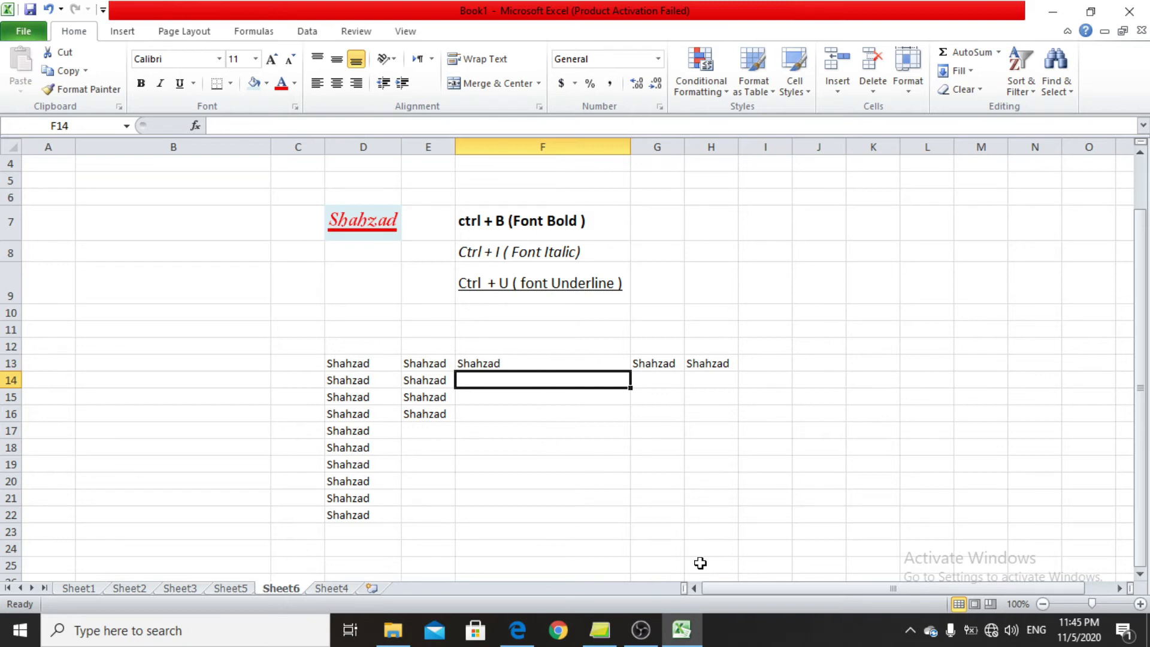
Step: Enter the shortcut note "Ctrl D ( Same Data copy)" in cell F10 beneath the other shortcut notes
{"action": "key", "text": "Up"}
{"action": "key", "text": "Up"}
{"action": "key", "text": "Up"}
{"action": "key", "text": "Up"}
{"action": "key", "text": "Up"}
{"action": "key", "text": "Down"}
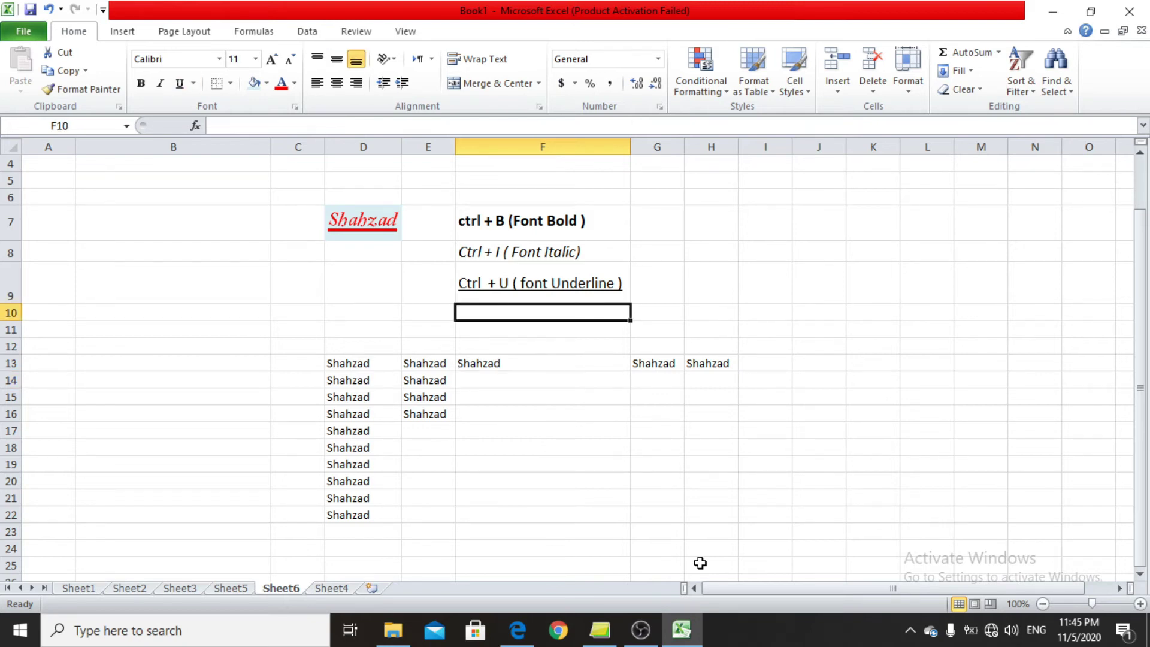
{"action": "type", "text": "Ctrl D ( S"}
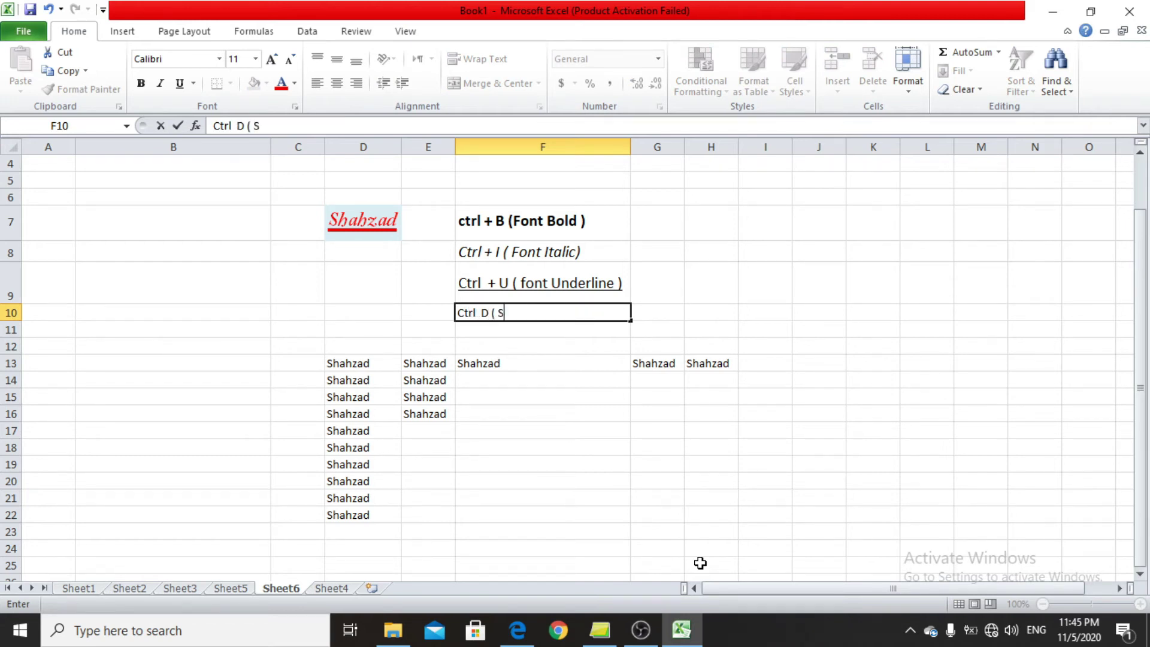
{"action": "type", "text": "ame Data"}
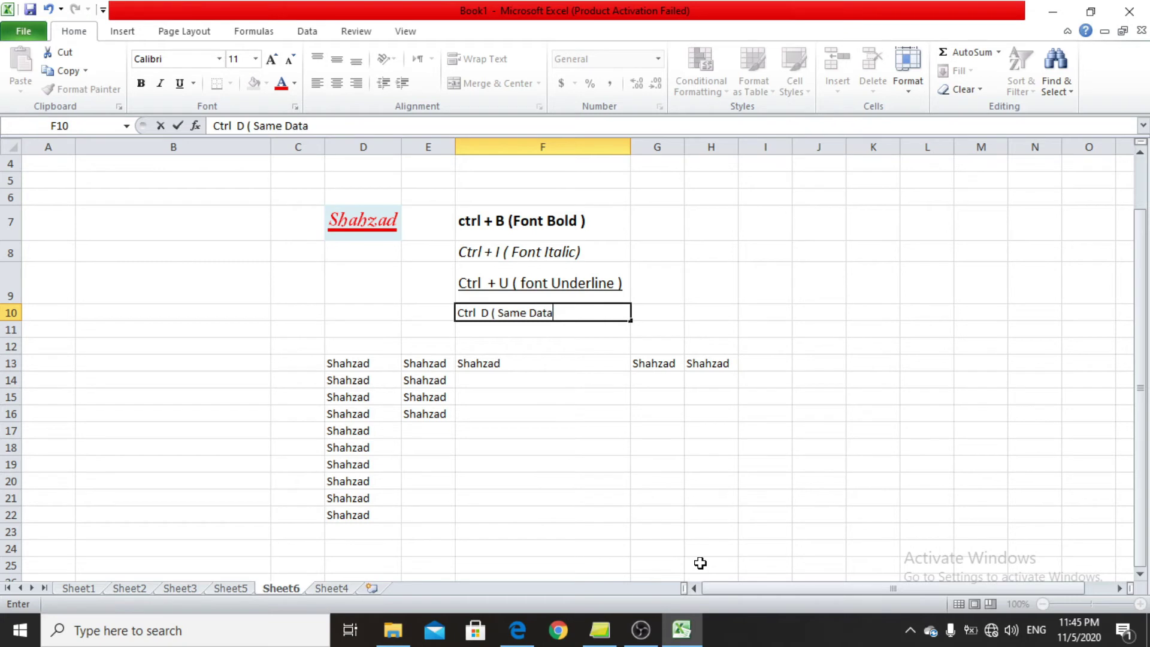
{"action": "type", "text": " copy downw"}
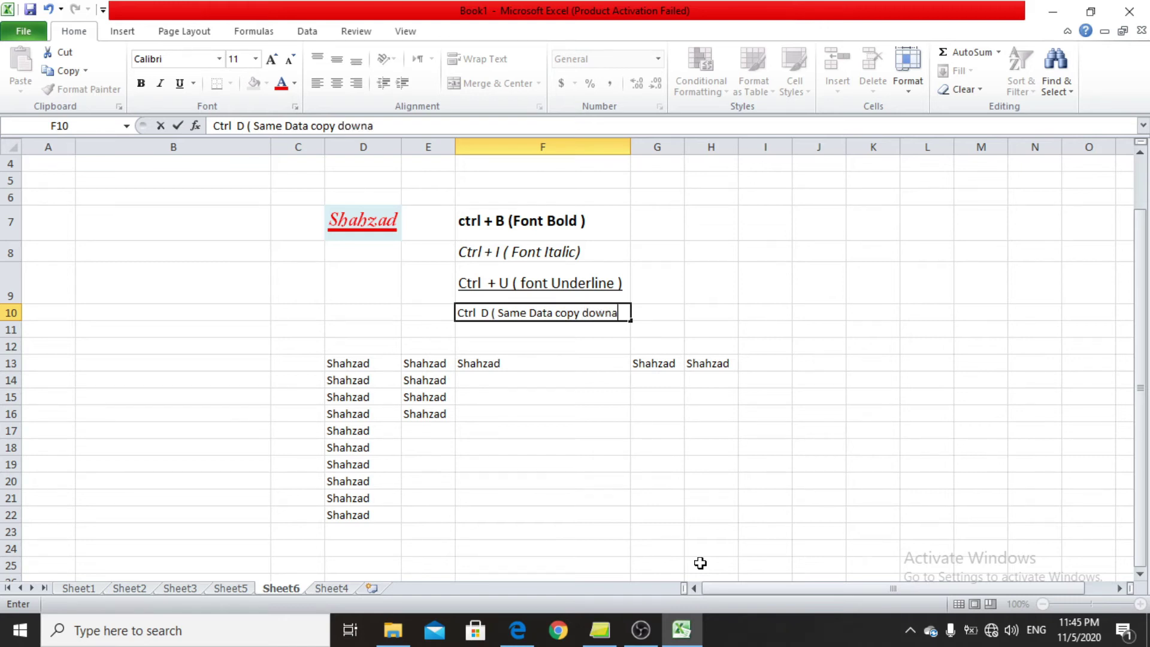
{"action": "type", "text": "ard Cells"}
{"action": "key", "text": "BackSpace"}
{"action": "key", "text": "BackSpace"}
{"action": "key", "text": "BackSpace"}
{"action": "key", "text": "BackSpace"}
{"action": "key", "text": "BackSpace"}
{"action": "key", "text": "BackSpace"}
{"action": "key", "text": "BackSpace"}
{"action": "key", "text": "BackSpace"}
{"action": "key", "text": "BackSpace"}
{"action": "key", "text": "BackSpace"}
{"action": "key", "text": "BackSpace"}
{"action": "key", "text": "BackSpace"}
{"action": "key", "text": "BackSpace"}
{"action": "key", "text": "BackSpace"}
{"action": "key", "text": "BackSpace"}
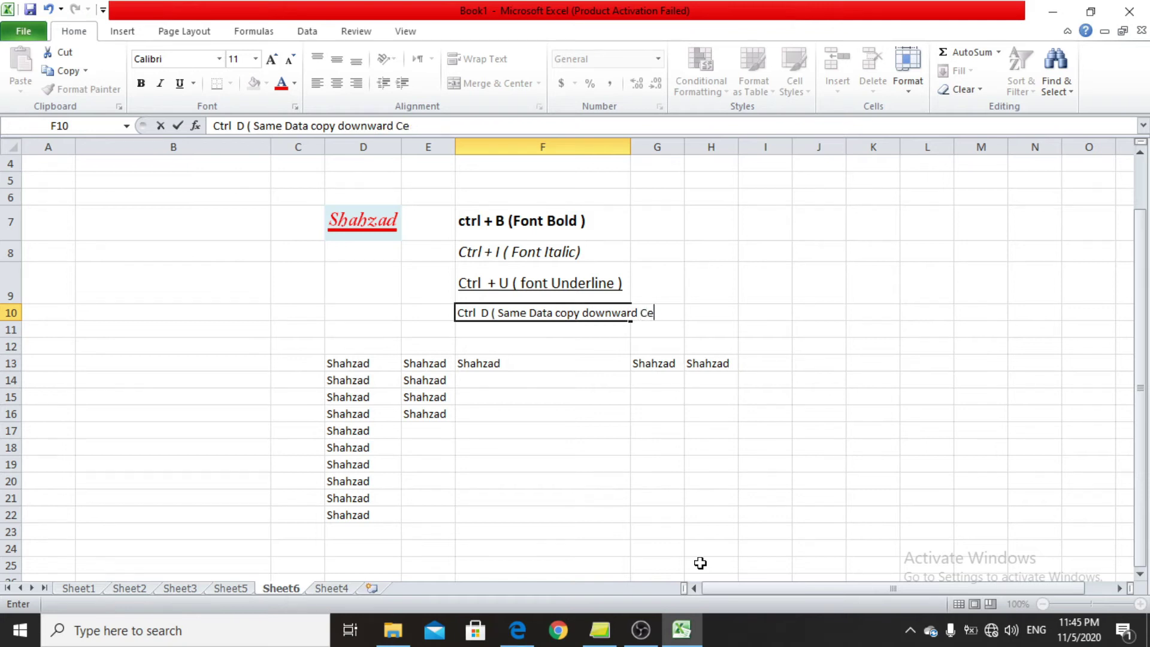
{"action": "type", "text": ")"}
{"action": "key", "text": "Return"}
Step: Repeat the name from F13 in cells F14 through F17, filling down from the cell above one cell at a time
{"action": "key", "text": "Return"}
{"action": "key", "text": "Return"}
{"action": "key", "text": "Return"}
{"action": "key", "text": "Return"}
{"action": "key", "text": "Up"}
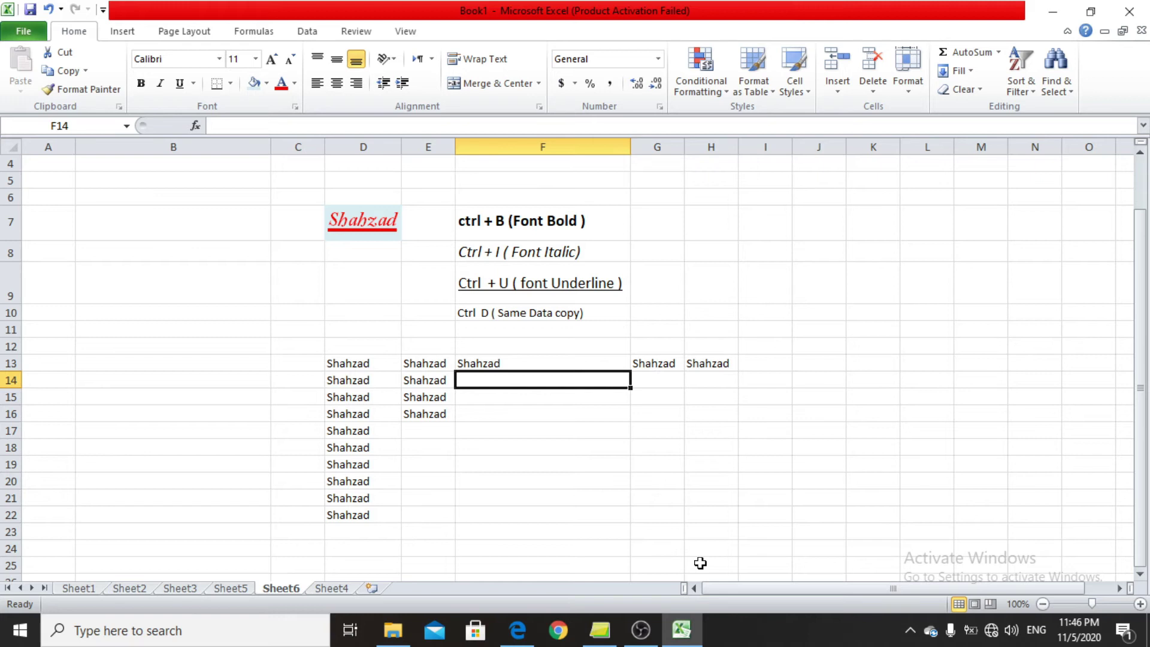
{"action": "key", "text": "Up"}
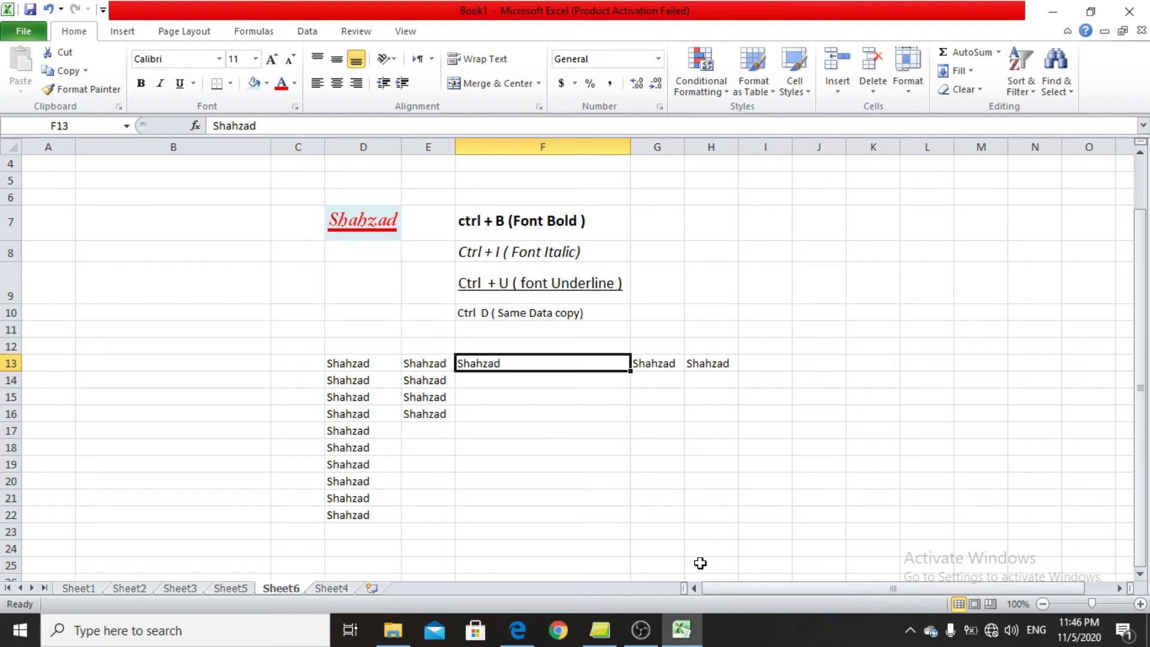
{"action": "key", "text": "Down"}
{"action": "key", "text": "ctrl+d"}
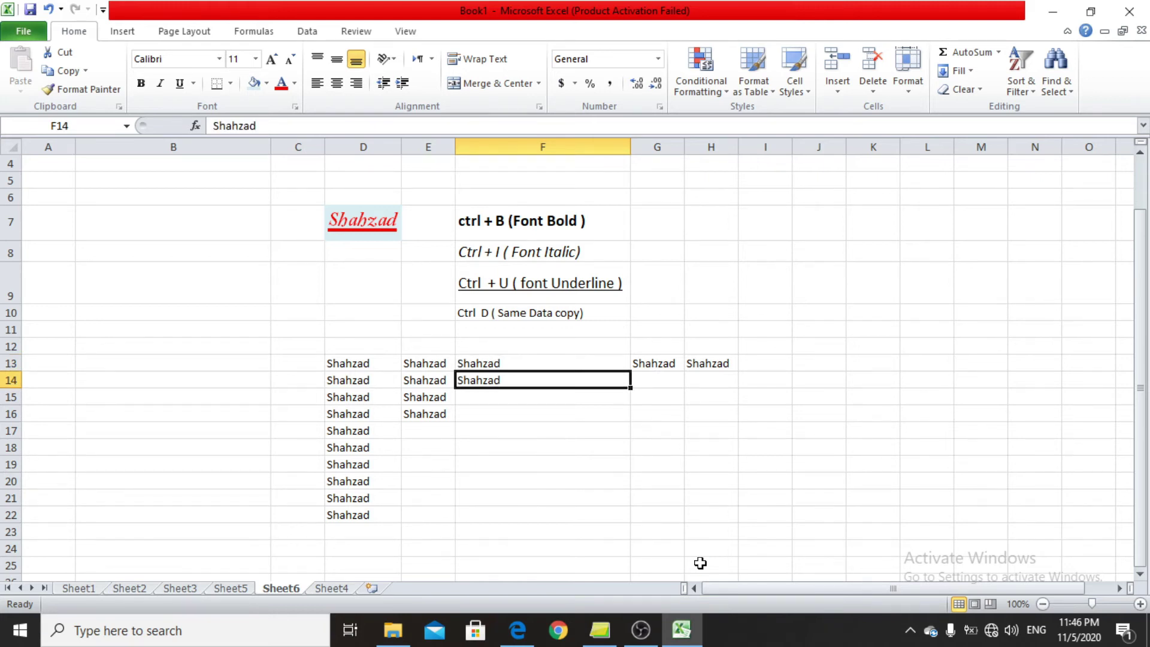
{"action": "key", "text": "Down"}
{"action": "key", "text": "ctrl+d"}
{"action": "key", "text": "Down"}
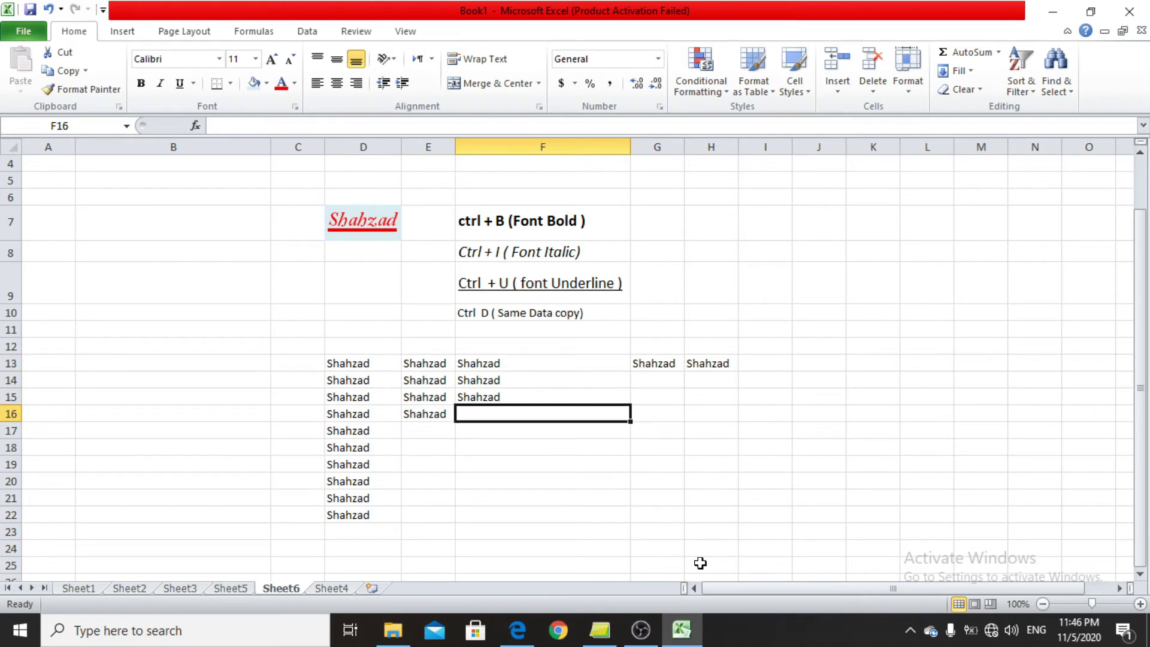
{"action": "key", "text": "ctrl+Down"}
{"action": "key", "text": "ctrl+Up"}
{"action": "key", "text": "Down"}
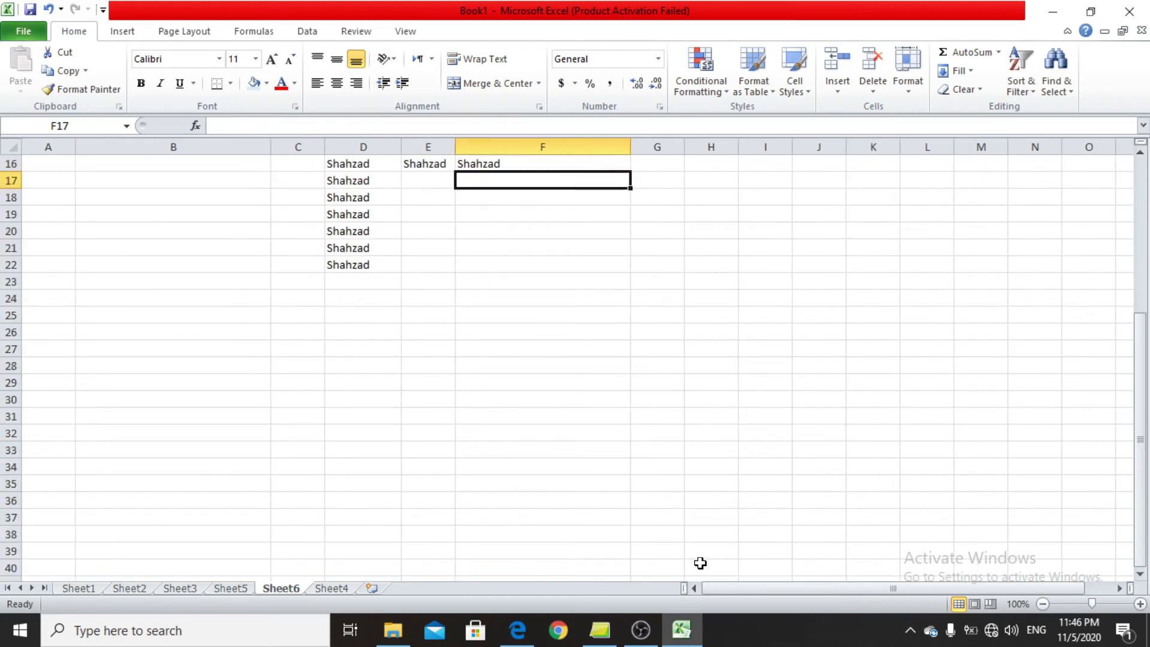
{"action": "key", "text": "ctrl+d"}
{"action": "key", "text": "Up"}
{"action": "key", "text": "Up"}
{"action": "key", "text": "Up"}
{"action": "key", "text": "Up"}
{"action": "key", "text": "Up"}
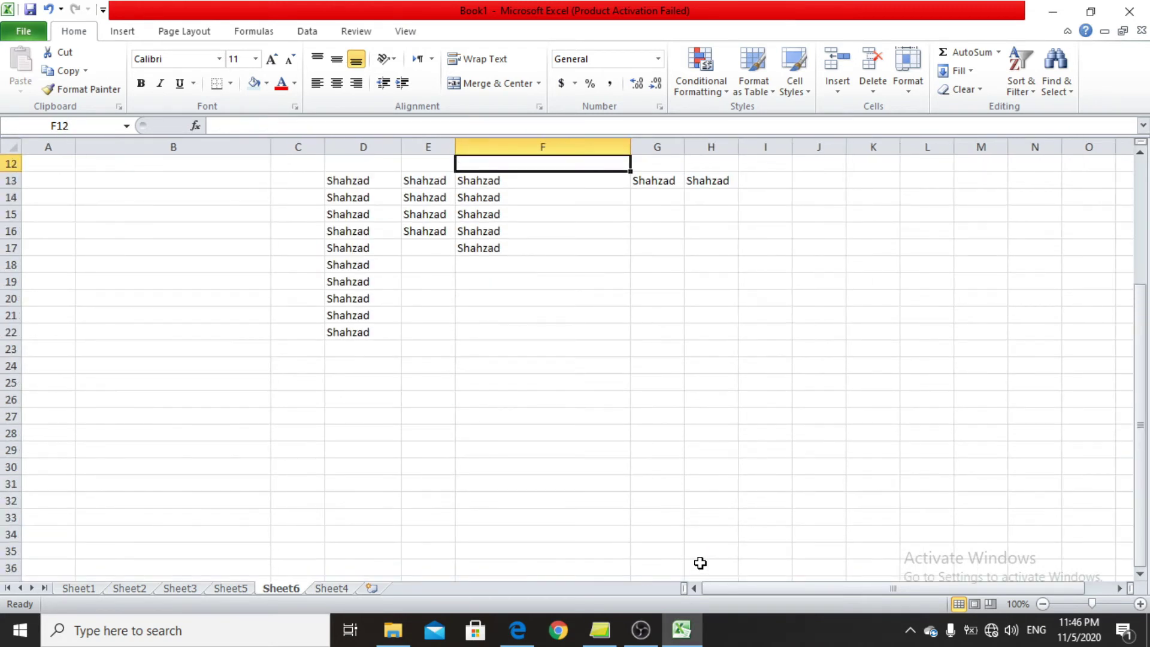
{"action": "key", "text": "Up"}
{"action": "key", "text": "Up"}
{"action": "key", "text": "Up"}
{"action": "key", "text": "Up"}
{"action": "key", "text": "Up"}
{"action": "key", "text": "Up"}
{"action": "key", "text": "Up"}
{"action": "key", "text": "Up"}
{"action": "key", "text": "Down"}
{"action": "key", "text": "Down"}
{"action": "key", "text": "Down"}
{"action": "key", "text": "Down"}
{"action": "key", "text": "Down"}
{"action": "key", "text": "Down"}
{"action": "key", "text": "Down"}
{"action": "key", "text": "Down"}
{"action": "key", "text": "Down"}
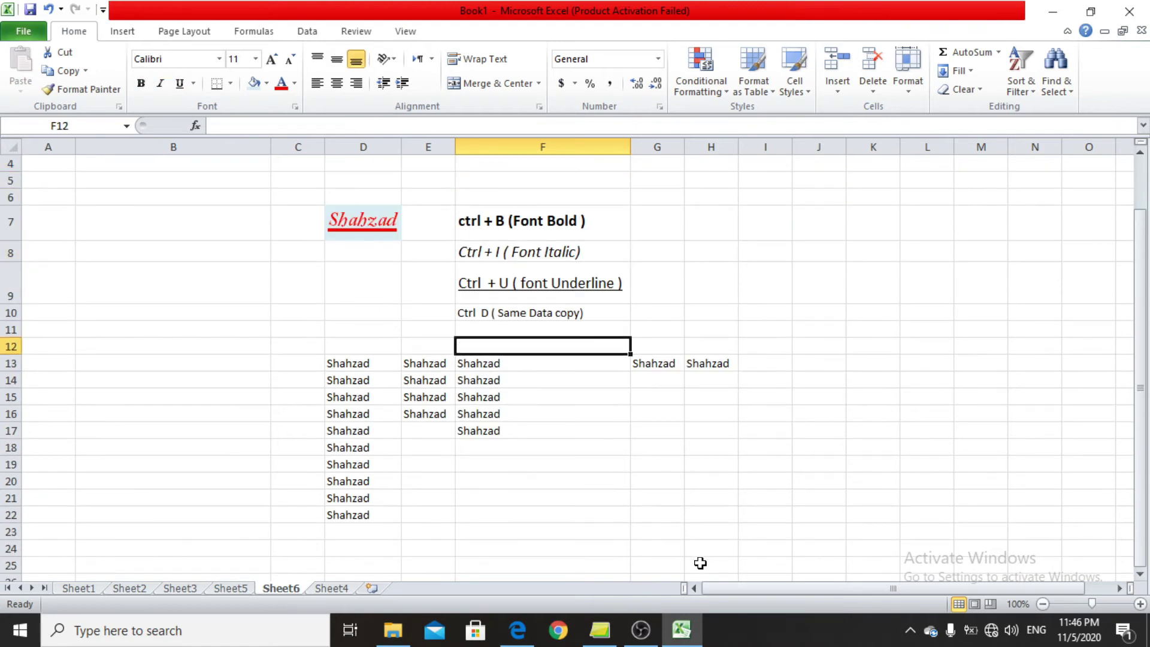
Step: Enter Jan in cell I13 and extend it as a month series down to Dec in I24
{"action": "key", "text": "Left"}
{"action": "key", "text": "Right"}
{"action": "key", "text": "Right"}
{"action": "key", "text": "Right"}
{"action": "key", "text": "Right"}
{"action": "key", "text": "Right"}
{"action": "key", "text": "Left"}
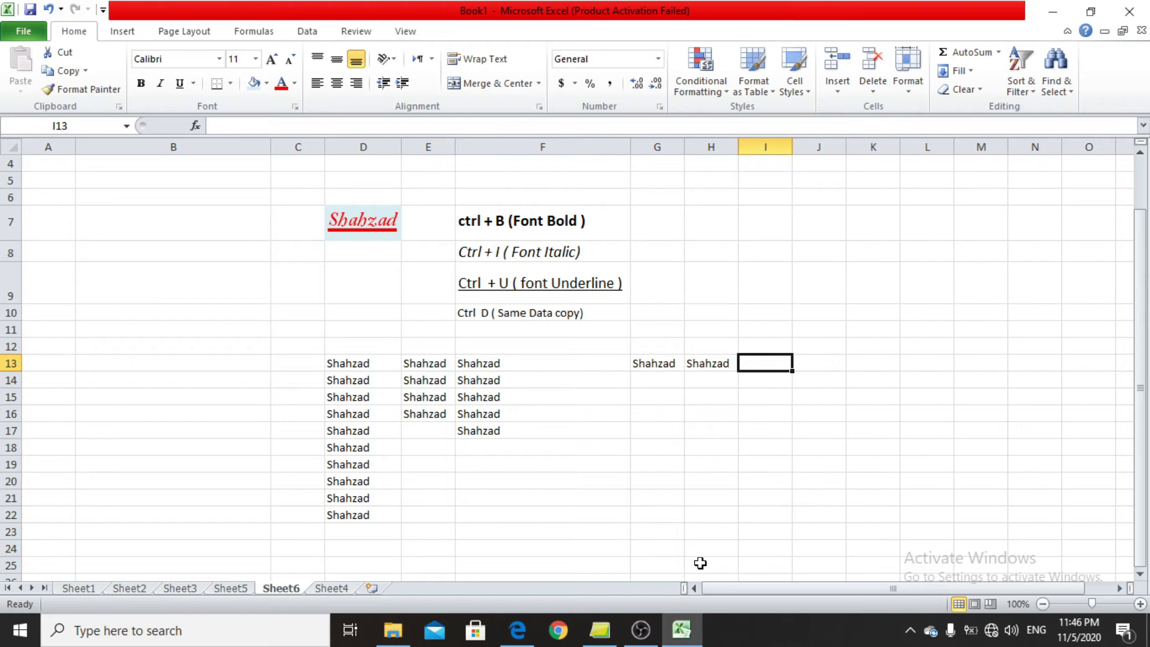
{"action": "type", "text": "Jan"}
{"action": "key", "text": "Return"}
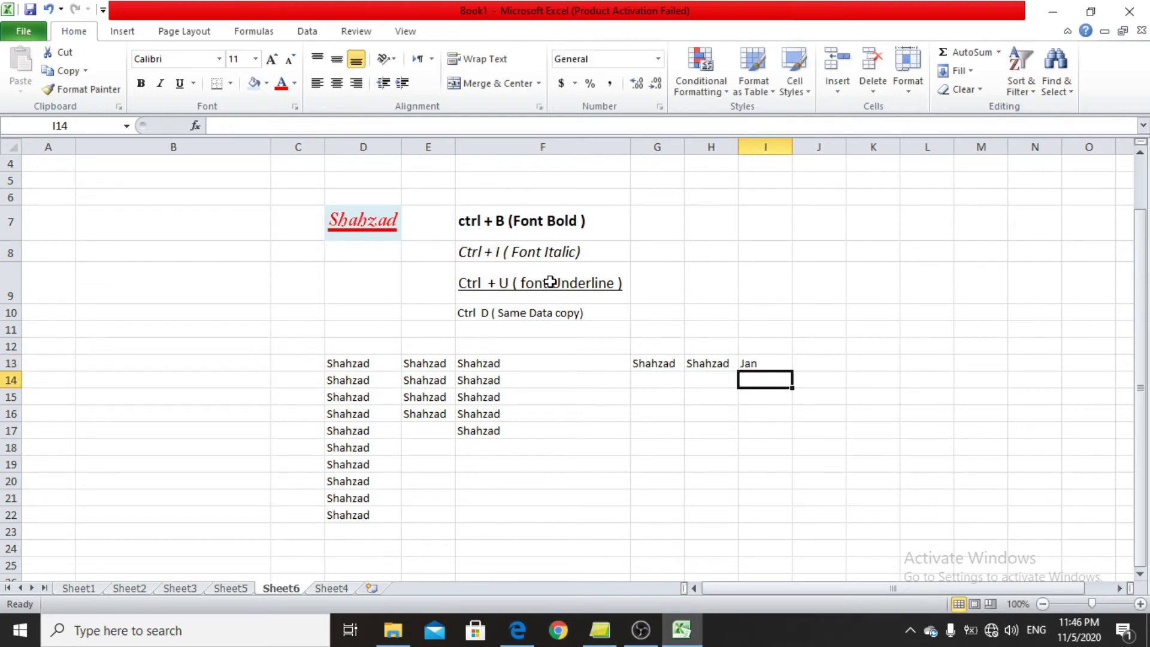
{"action": "key", "text": "BackSpace"}
{"action": "key", "text": "Return"}
{"action": "key", "text": "Up"}
{"action": "key", "text": "Up"}
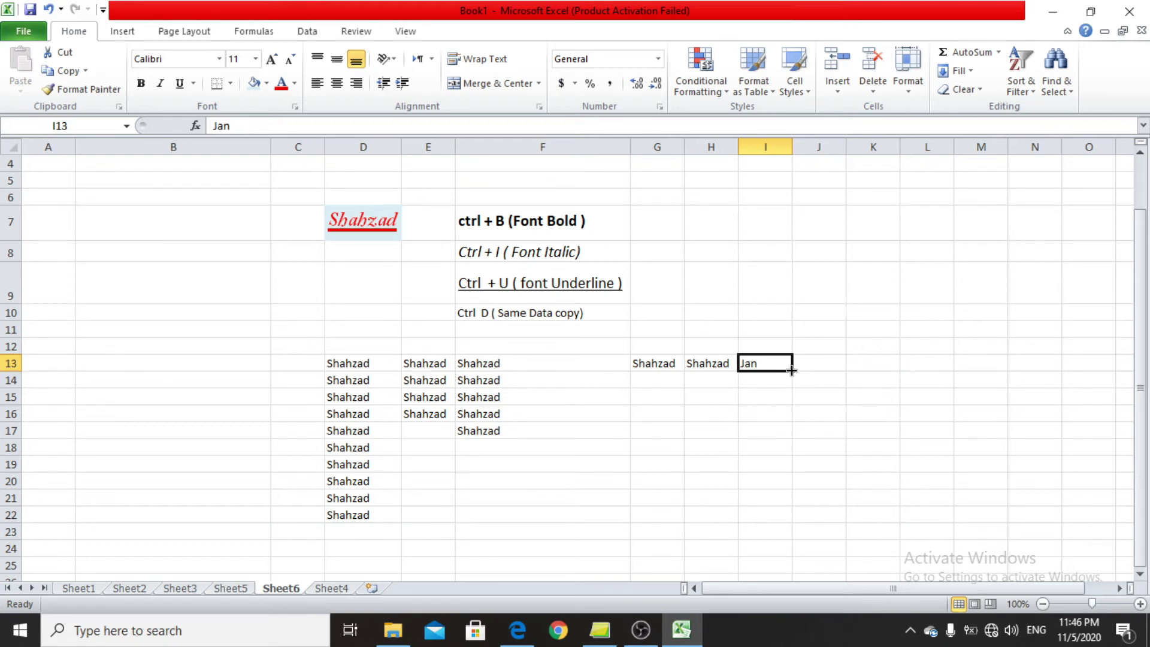
{"action": "left_click_drag", "start_coordinate": [791, 370], "coordinate": [791, 554]}
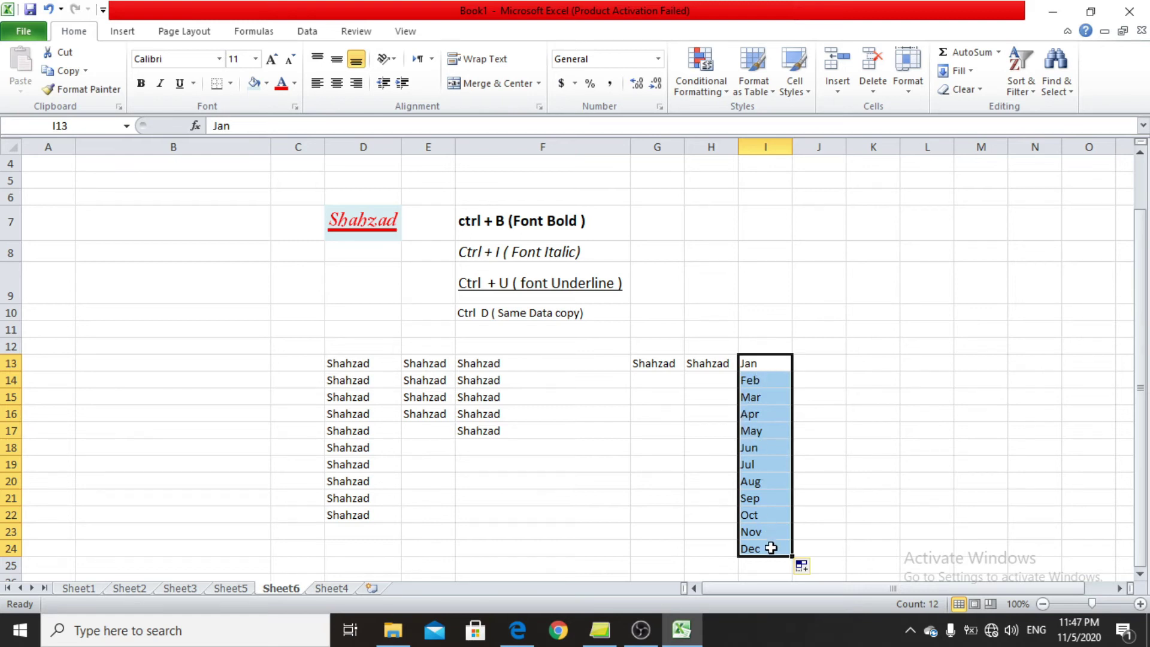
Step: Add the heading "Month Name" in I12 above the months and auto-fit column I
{"action": "left_click", "coordinate": [840, 364]}
{"action": "left_click", "coordinate": [768, 350]}
{"action": "type", "text": "Mont"}
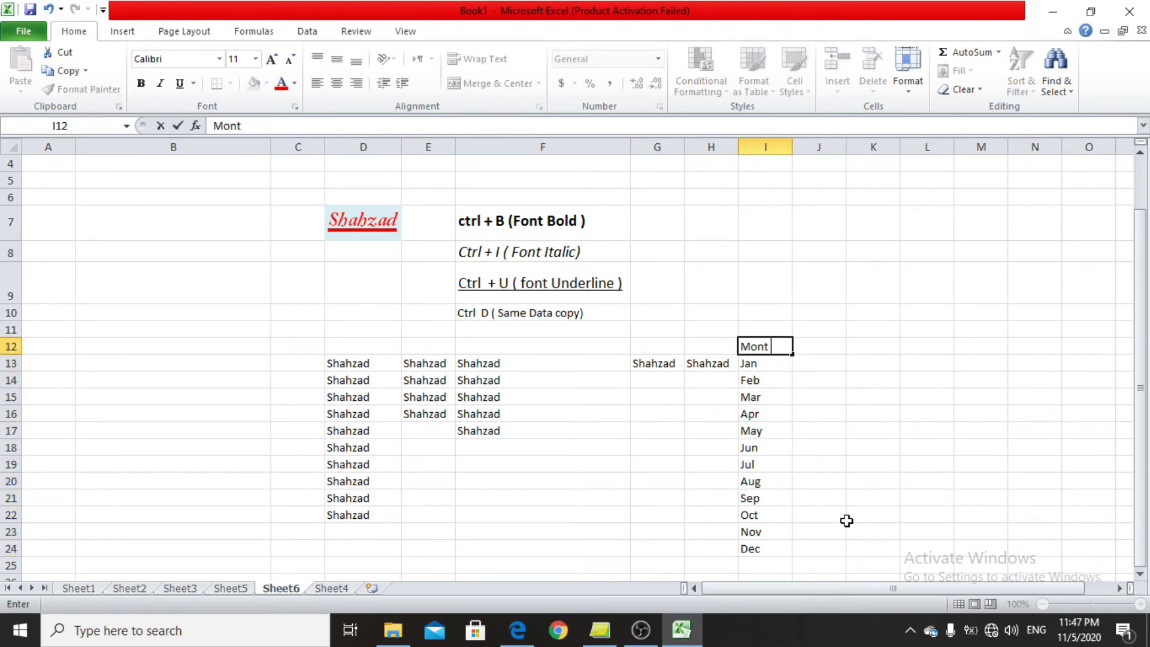
{"action": "type", "text": "h Name"}
{"action": "key", "text": "Return"}
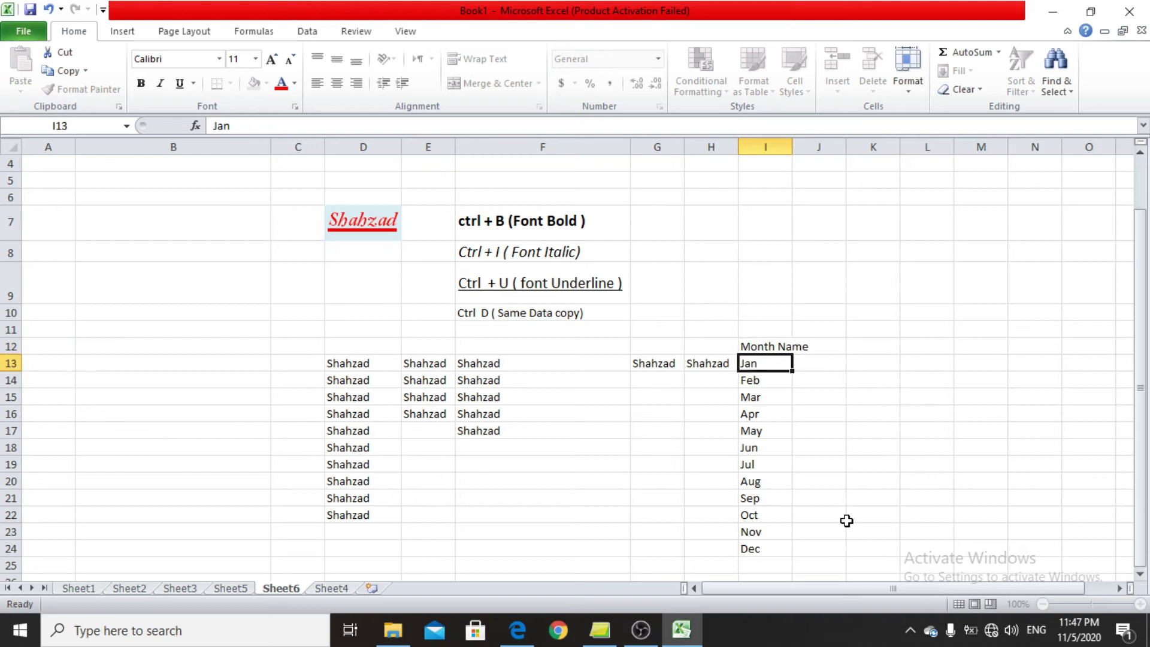
{"action": "double_click", "coordinate": [792, 147]}
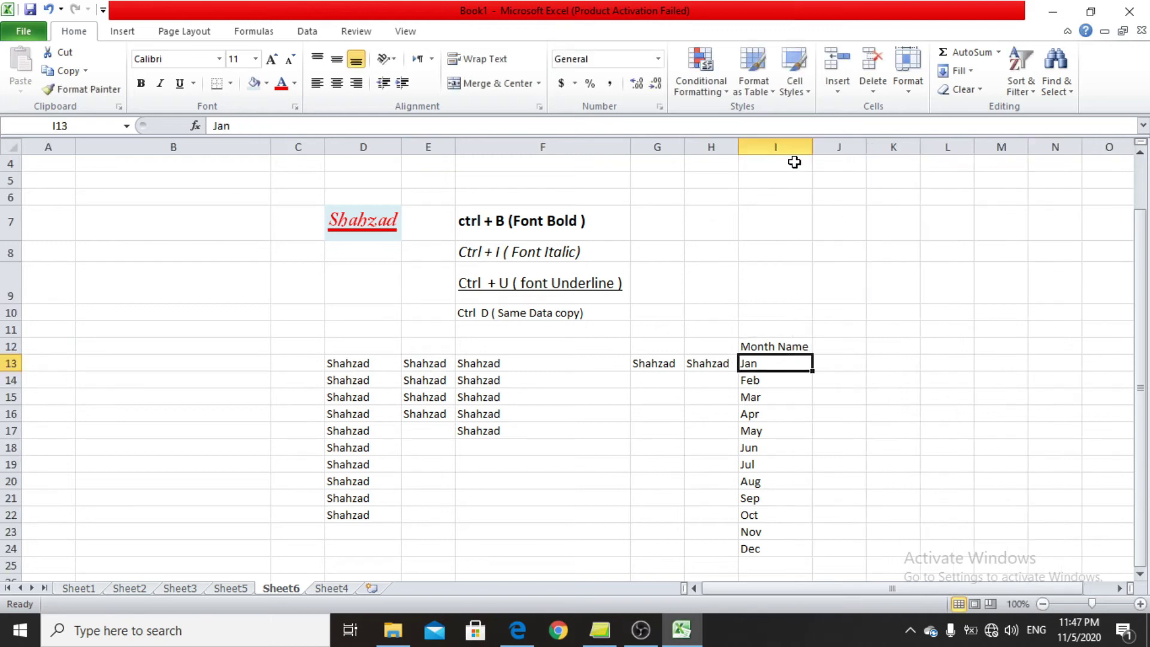
Step: Add the heading "Week Days" in cell J12 beside the month heading
{"action": "left_click", "coordinate": [839, 346]}
{"action": "type", "text": "Week Days"}
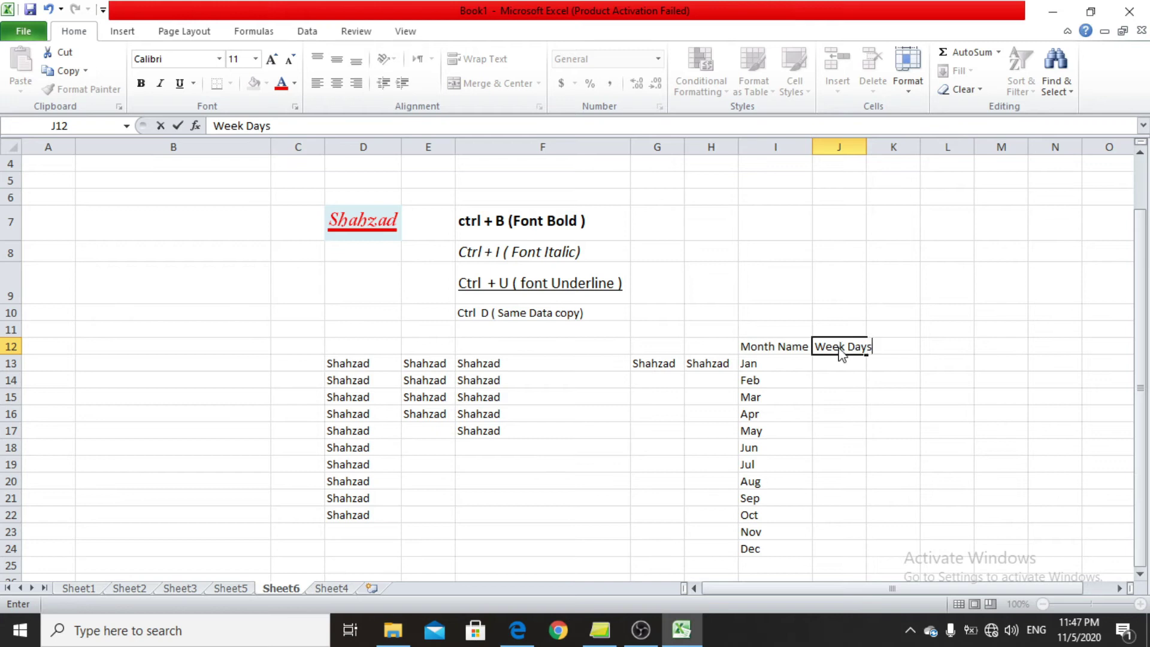
{"action": "key", "text": "Return"}
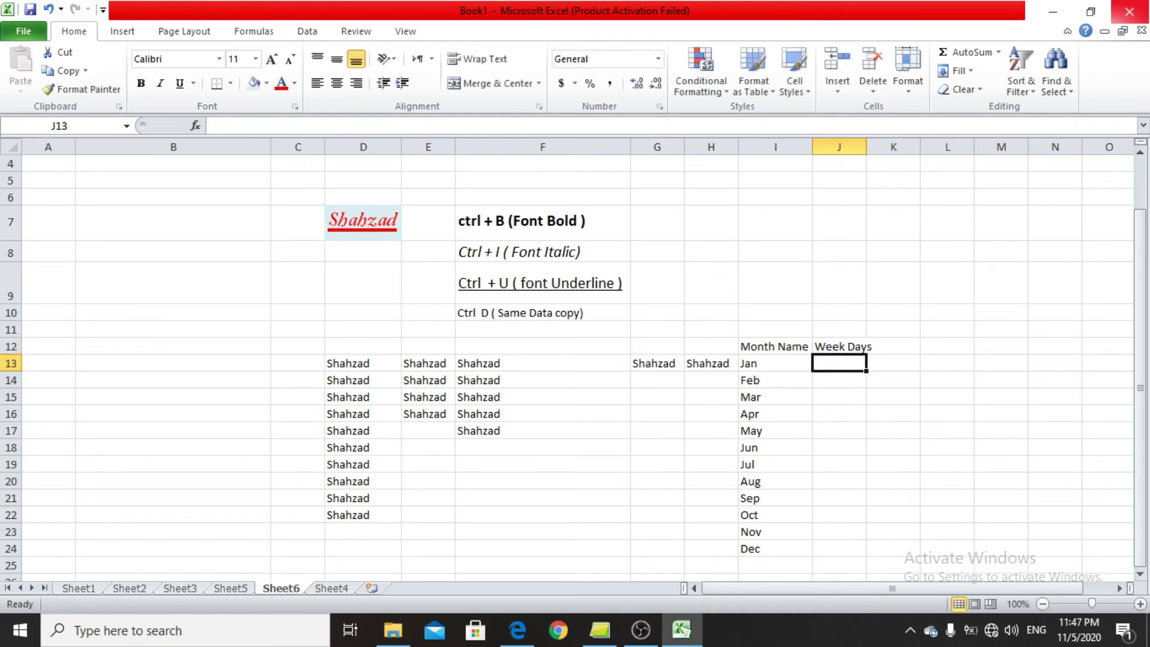
Step: Enter SAT in cell J13 and extend it as a weekday series down to FRI in J19
{"action": "type", "text": "SAT"}
{"action": "key", "text": "Return"}
{"action": "key", "text": "Up"}
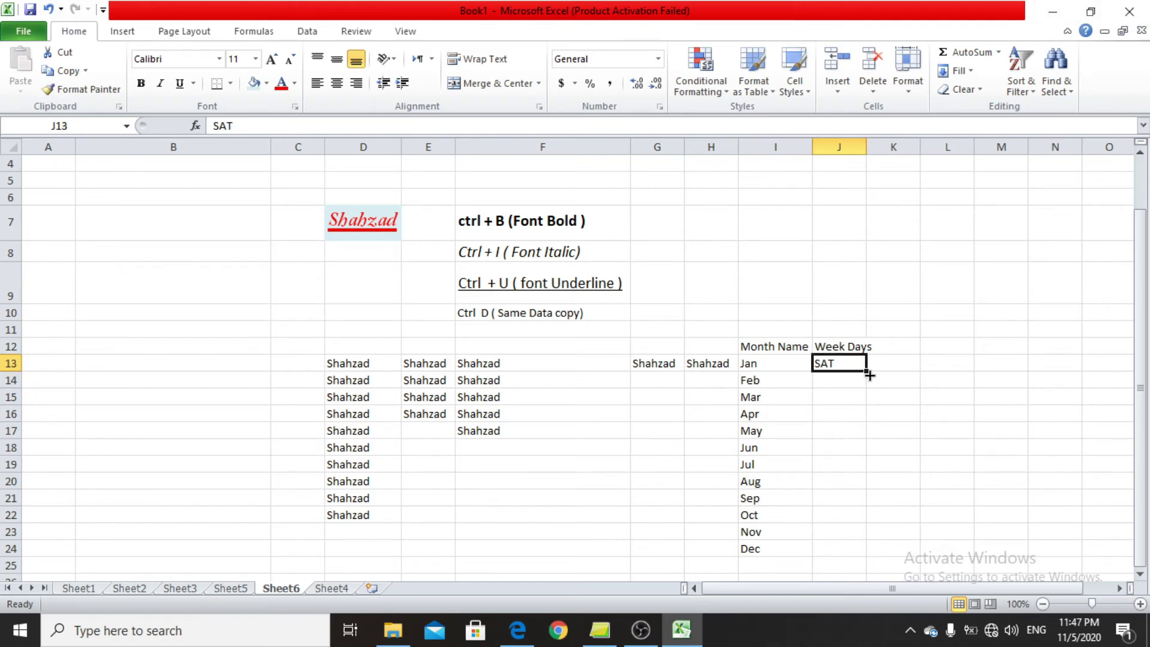
{"action": "left_click_drag", "start_coordinate": [869, 372], "coordinate": [865, 474]}
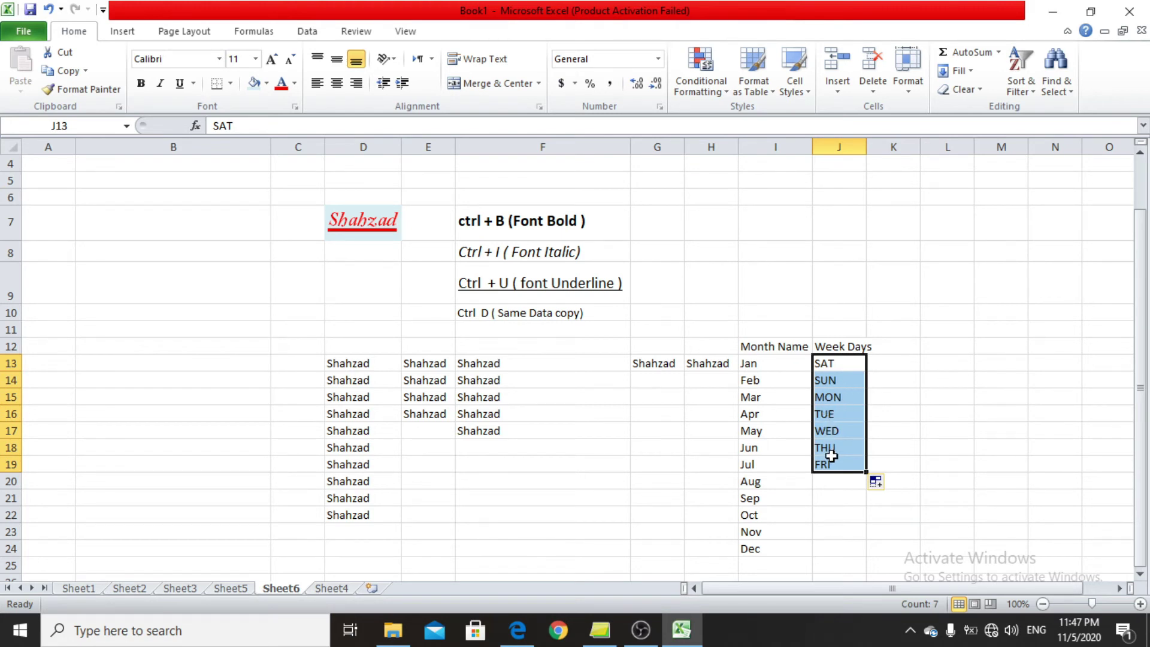
Step: Extend the weekday series one more cell to J20 and add the heading "Date" in cell K12
{"action": "left_click_drag", "start_coordinate": [866, 473], "coordinate": [861, 482]}
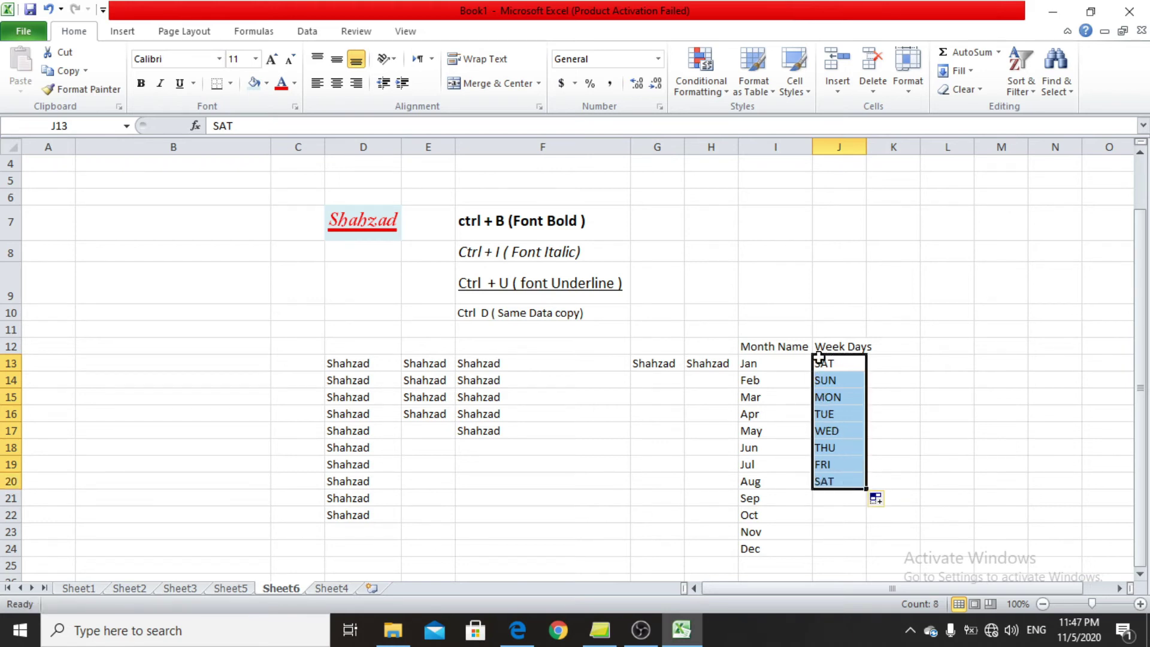
{"action": "left_click", "coordinate": [879, 347]}
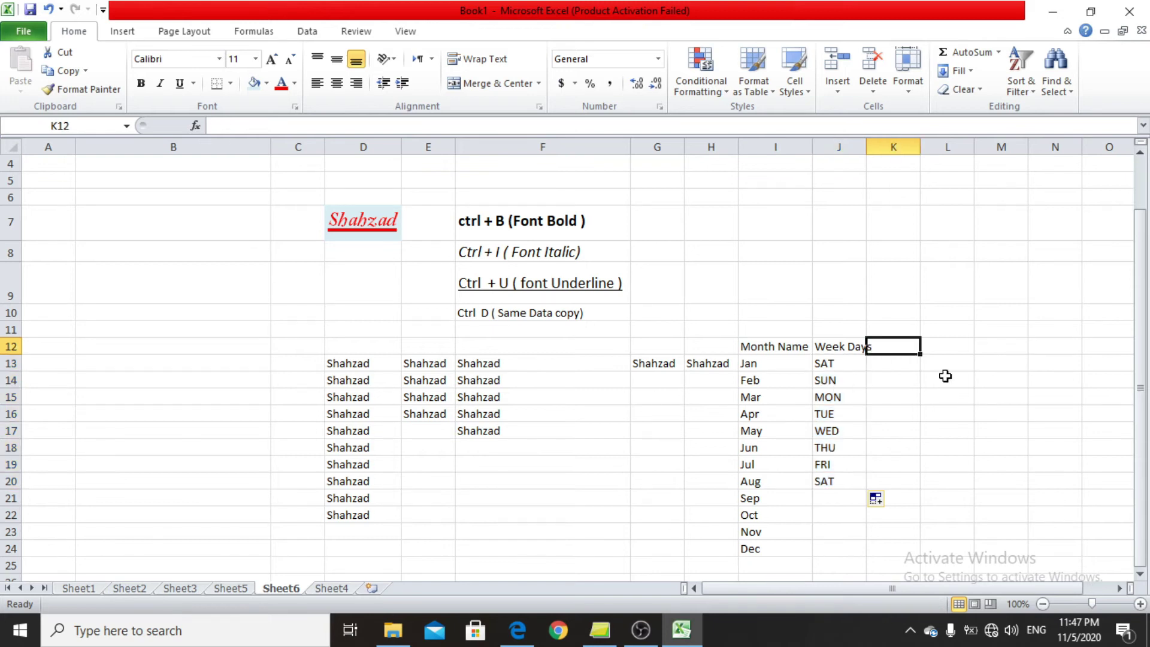
{"action": "type", "text": "Dates"}
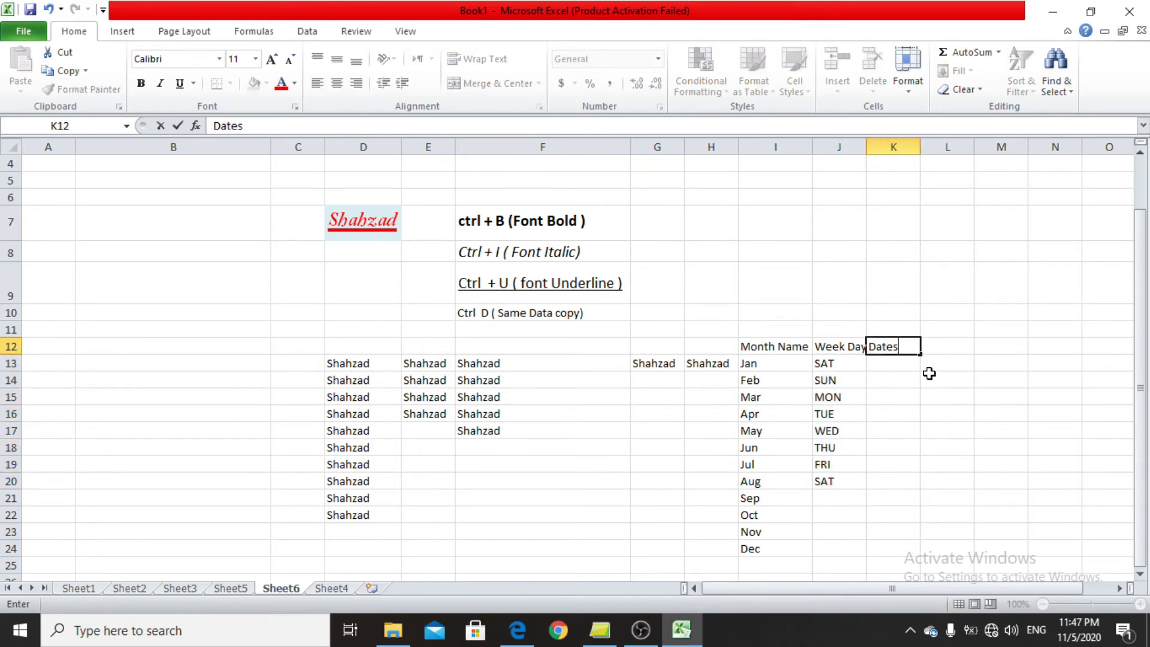
{"action": "key", "text": "BackSpace"}
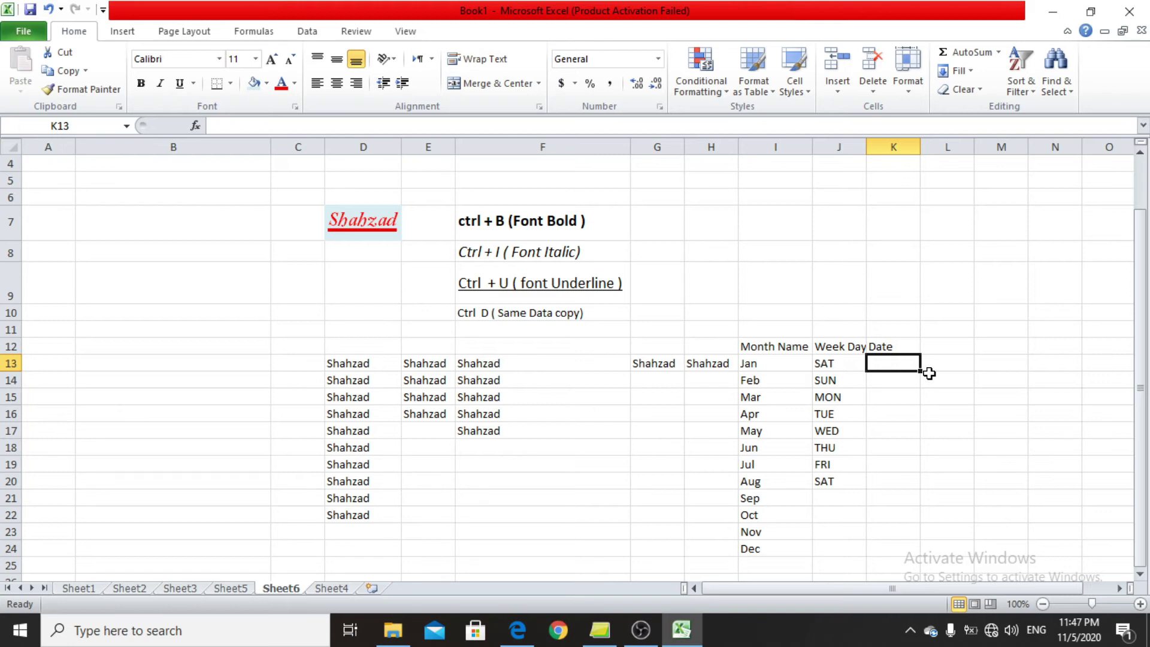
Step: Enter the date 1-Nov-20 in K13 and extend it as a daily series down to K27
{"action": "type", "text": "1"}
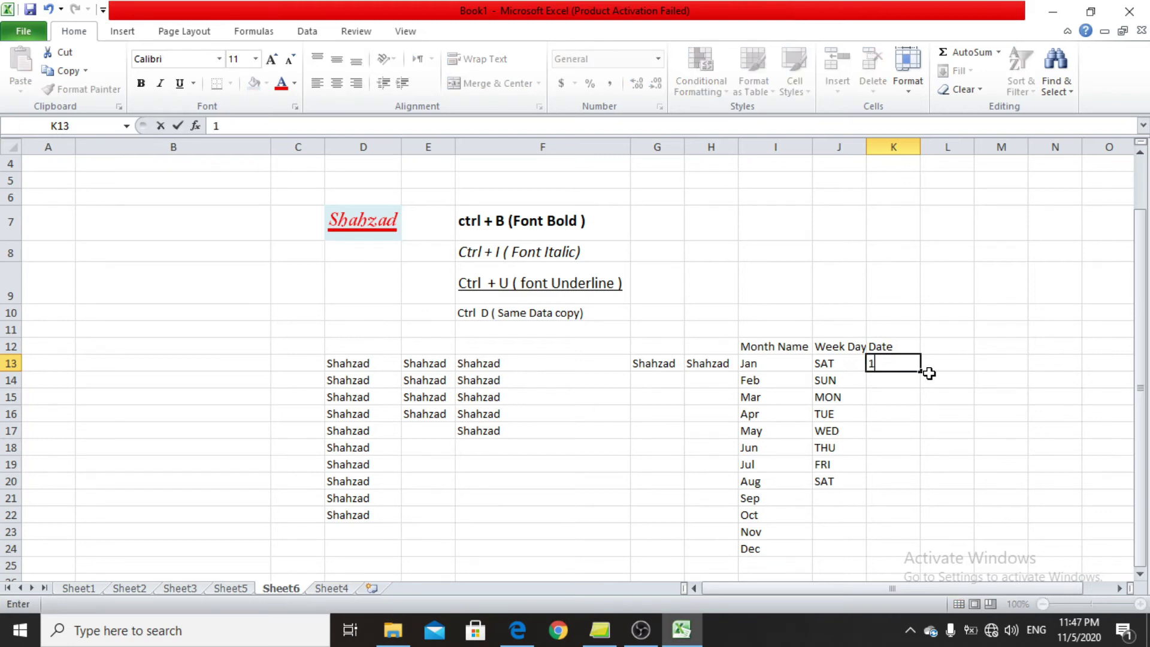
{"action": "type", "text": "-Nov-20"}
{"action": "key", "text": "Return"}
{"action": "key", "text": "Up"}
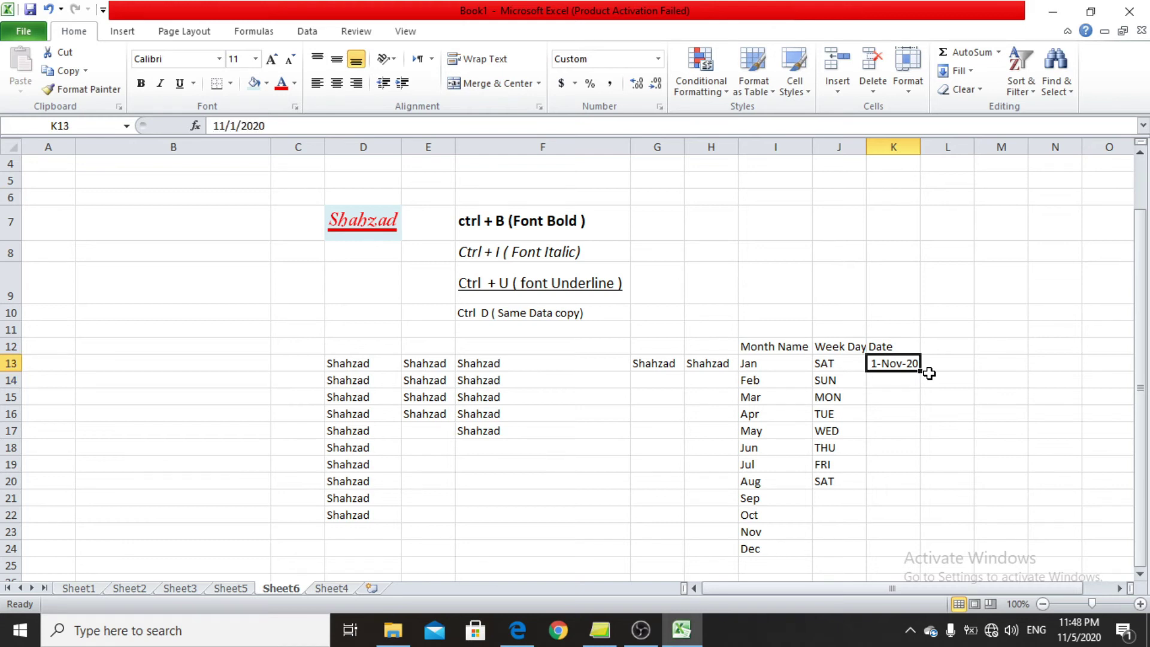
{"action": "scroll", "coordinate": [918, 346], "scroll_direction": "down", "scroll_amount": 2}
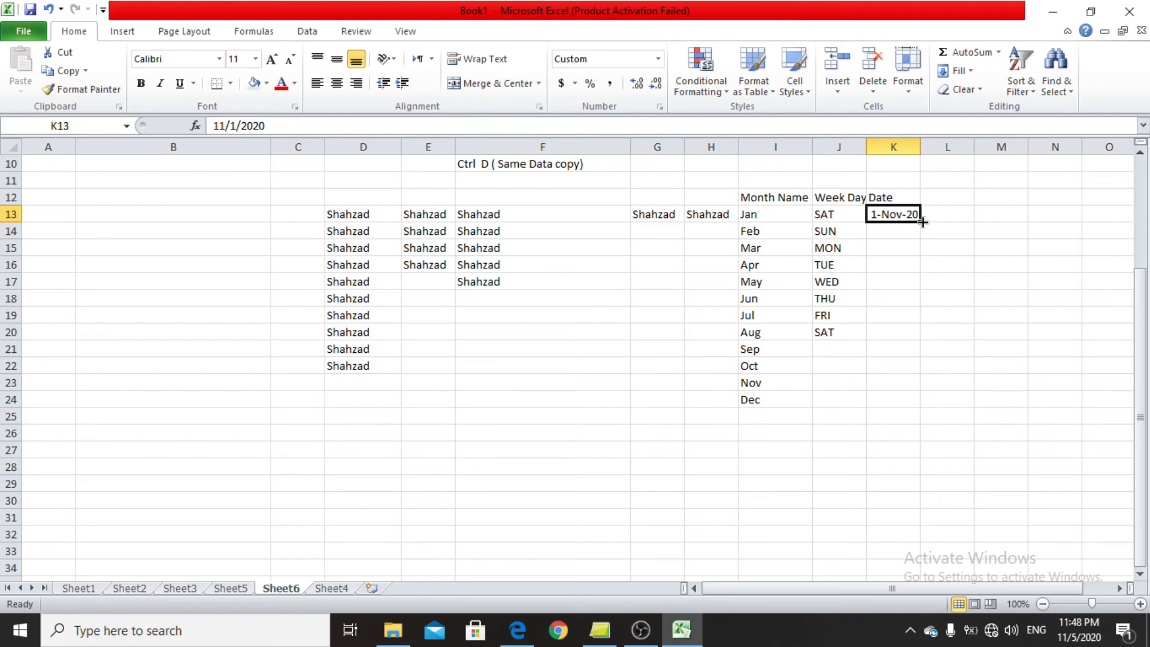
{"action": "left_click_drag", "start_coordinate": [922, 222], "coordinate": [911, 294]}
{"action": "scroll", "coordinate": [906, 364], "scroll_direction": "up", "scroll_amount": 2}
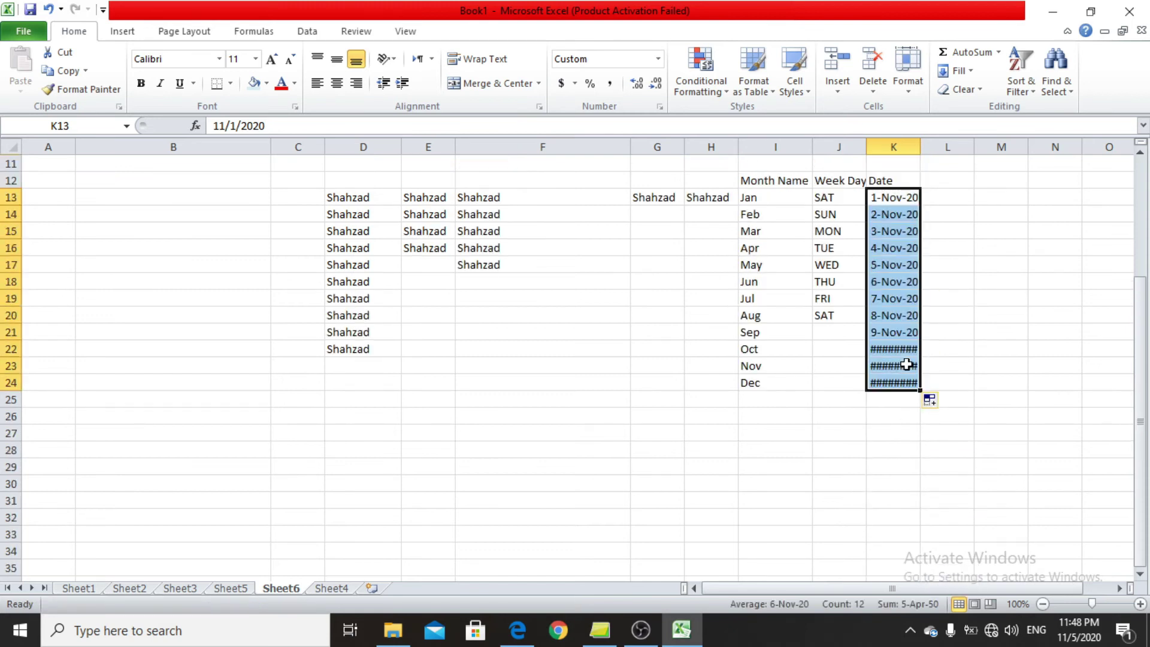
{"action": "left_click_drag", "start_coordinate": [920, 390], "coordinate": [918, 441]}
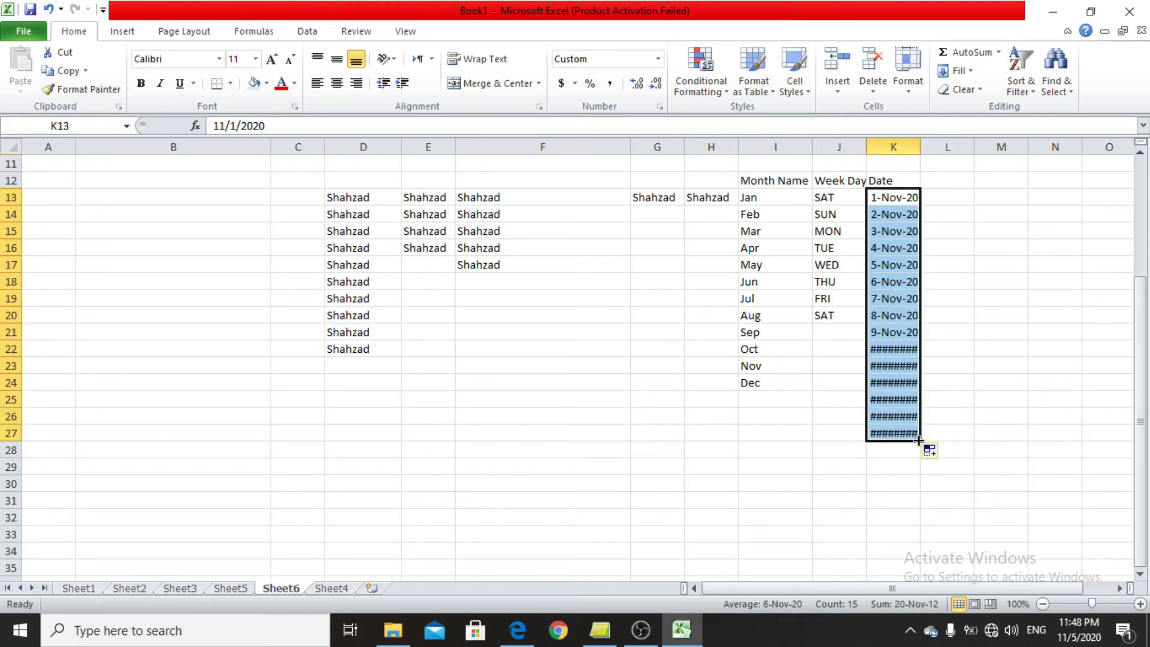
Step: Auto-fit column K so the full dates fit in their cells
{"action": "left_click", "coordinate": [883, 352]}
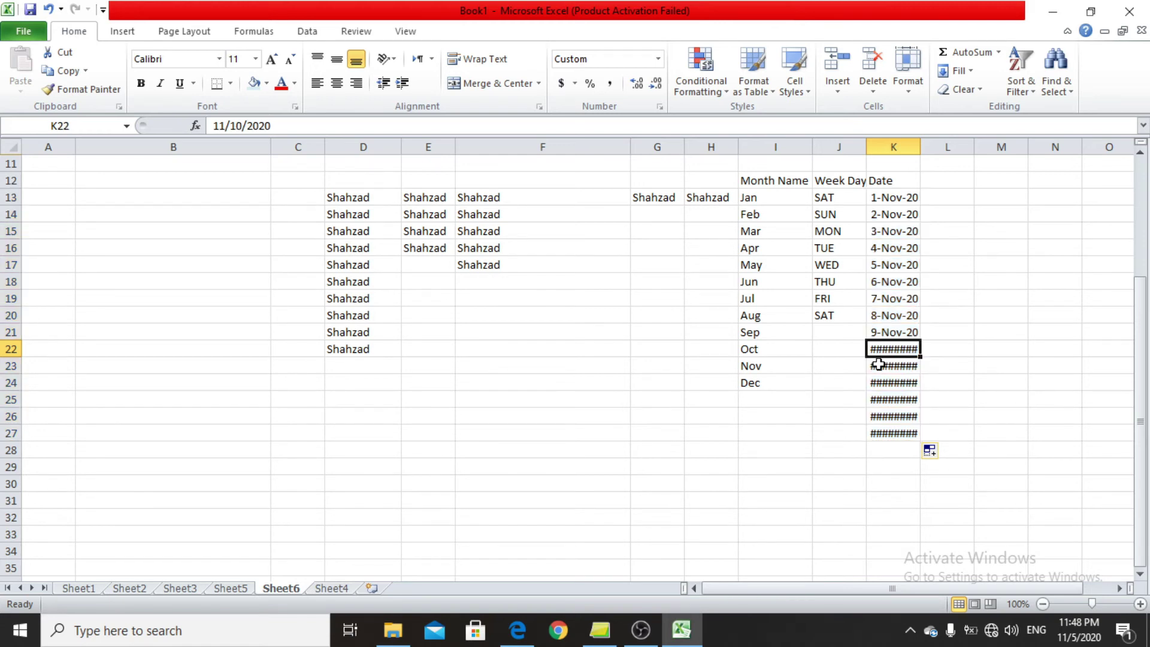
{"action": "left_click", "coordinate": [879, 366]}
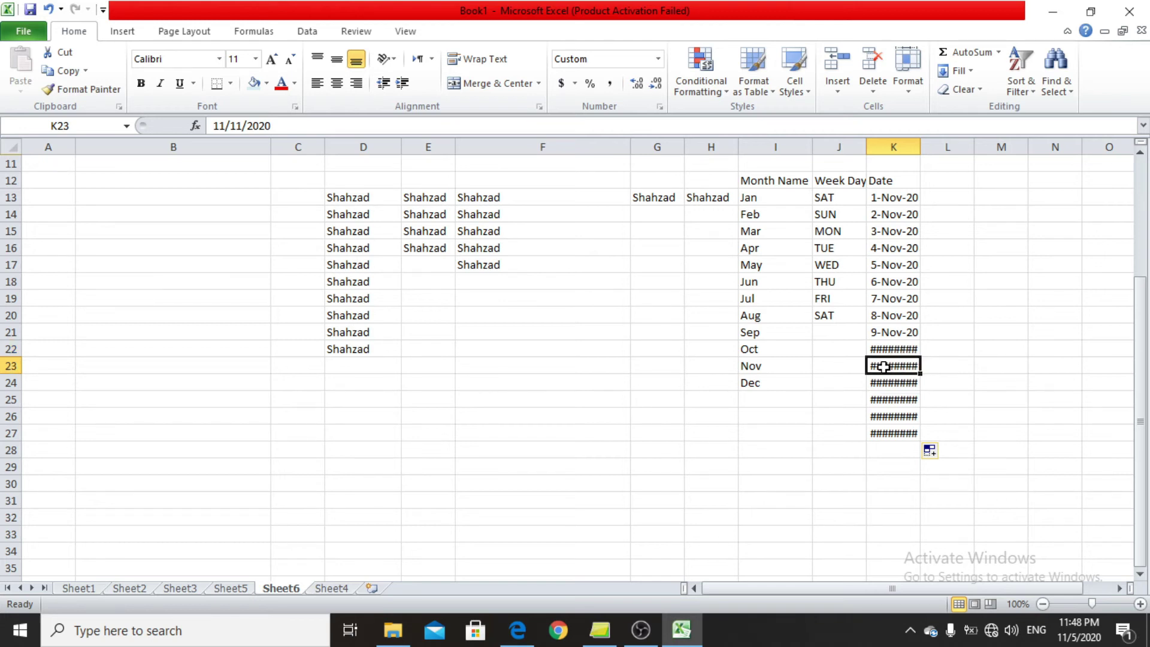
{"action": "scroll", "coordinate": [883, 367], "scroll_direction": "up", "scroll_amount": 1}
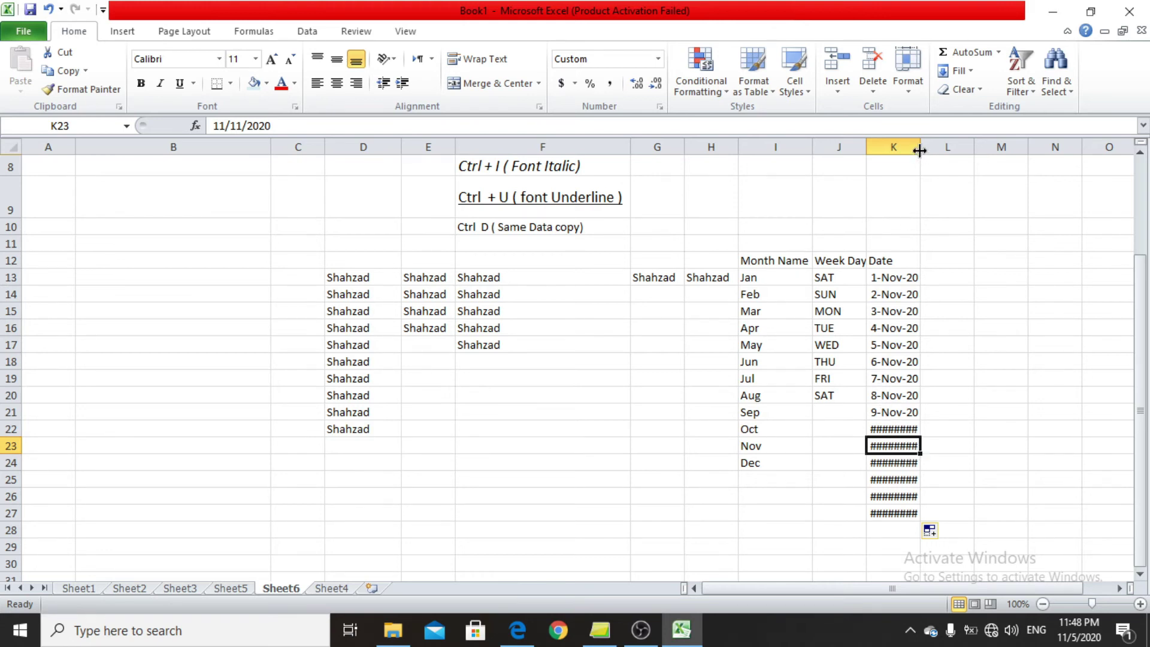
{"action": "double_click", "coordinate": [920, 151]}
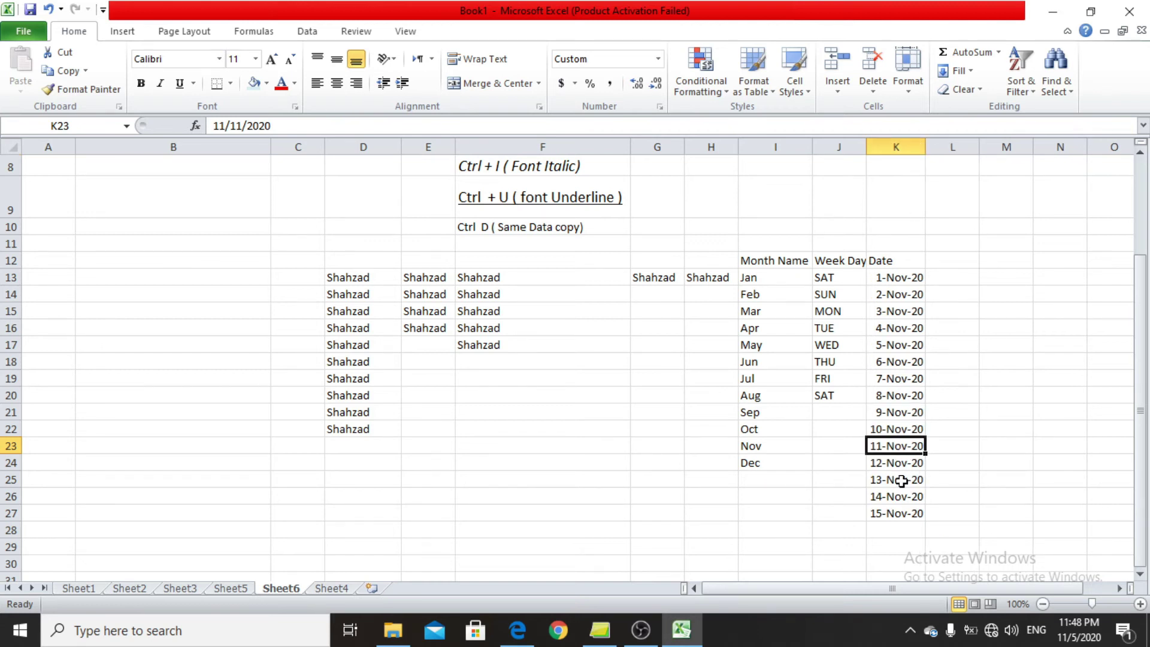
Step: Make the headings in I12 to K12 bold and auto-fit column J
{"action": "left_click", "coordinate": [759, 260]}
{"action": "left_click_drag", "start_coordinate": [759, 260], "coordinate": [881, 260]}
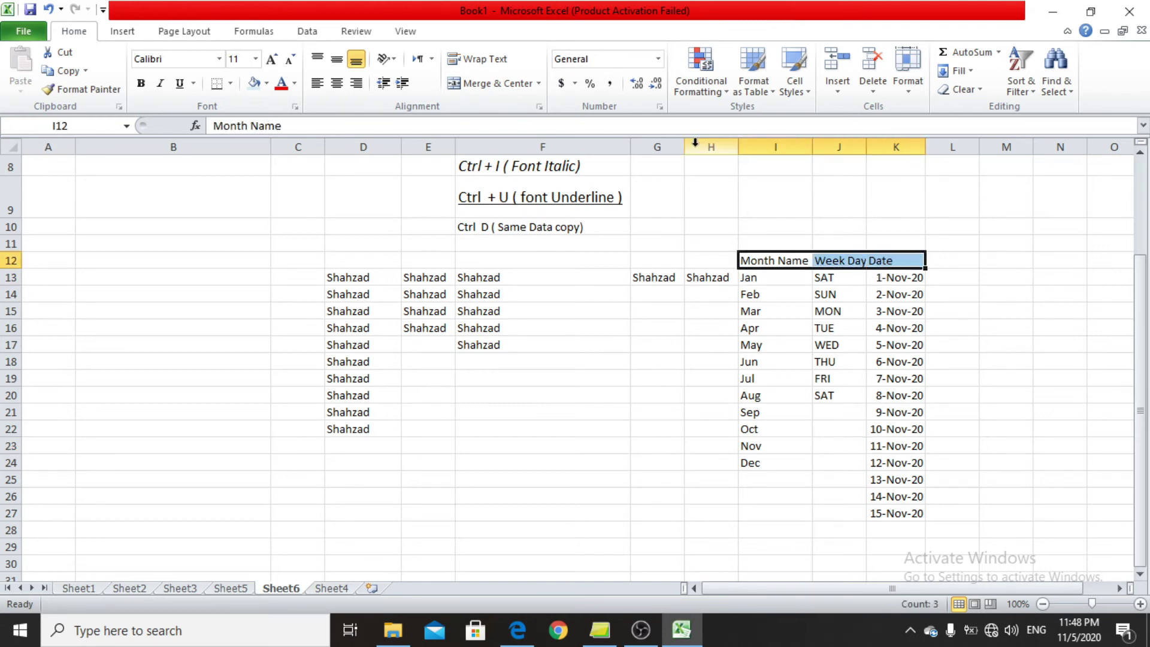
{"action": "key", "text": "ctrl+b"}
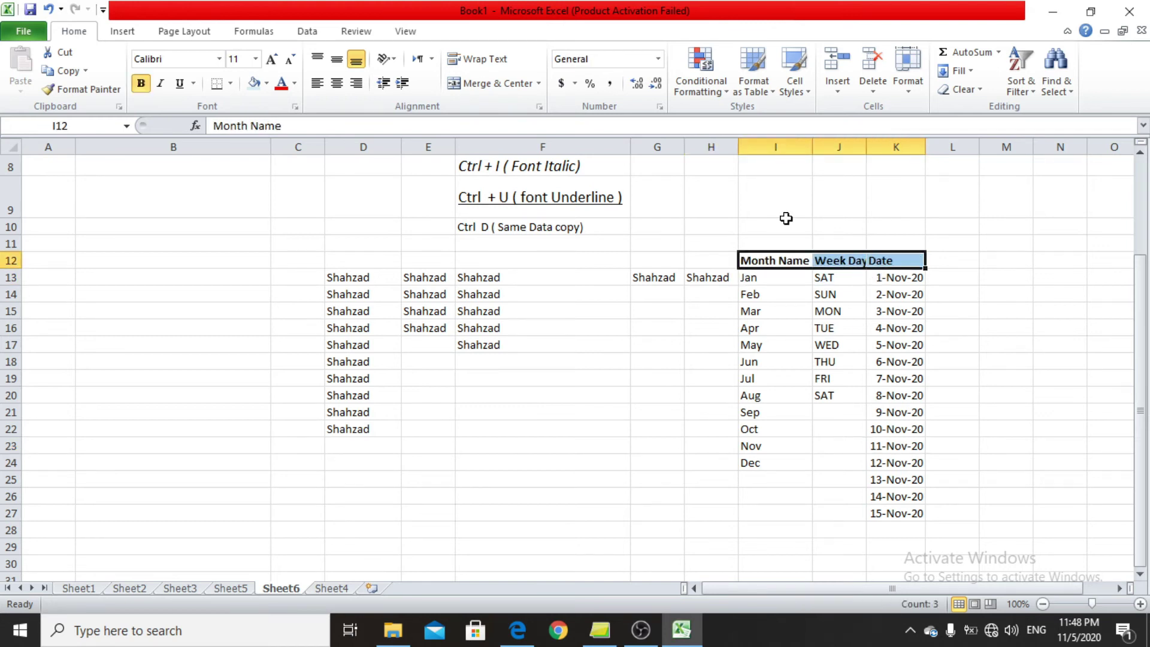
{"action": "double_click", "coordinate": [867, 139]}
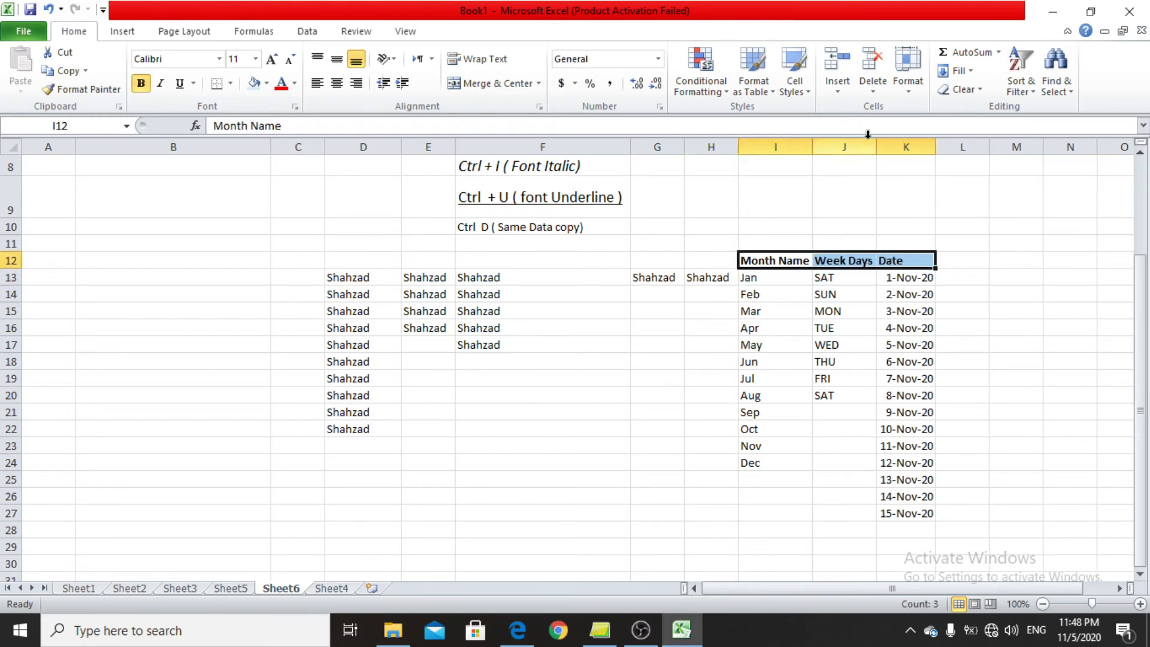
Step: Add the heading "S.NO" in cell L12 beside the date heading
{"action": "left_click", "coordinate": [940, 264]}
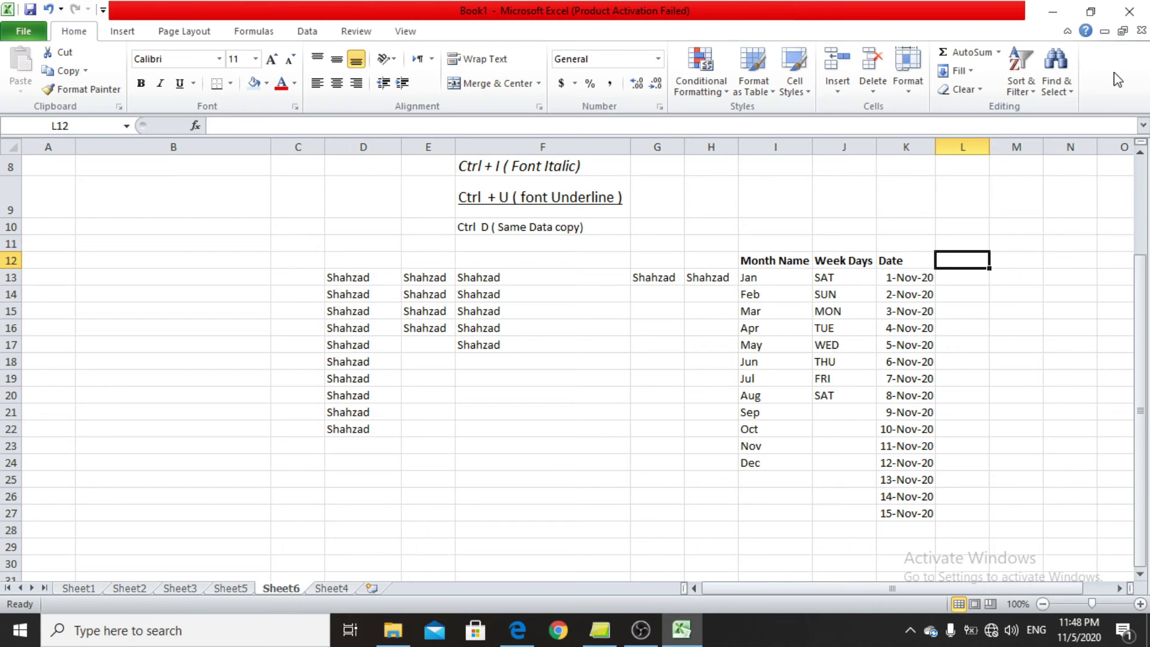
{"action": "type", "text": "S.NO"}
{"action": "key", "text": "Return"}
Step: Enter 1 in L13, extend it as a number series down to 15 in L27, and clear the filled range
{"action": "type", "text": "1"}
{"action": "key", "text": "Return"}
{"action": "key", "text": "Up"}
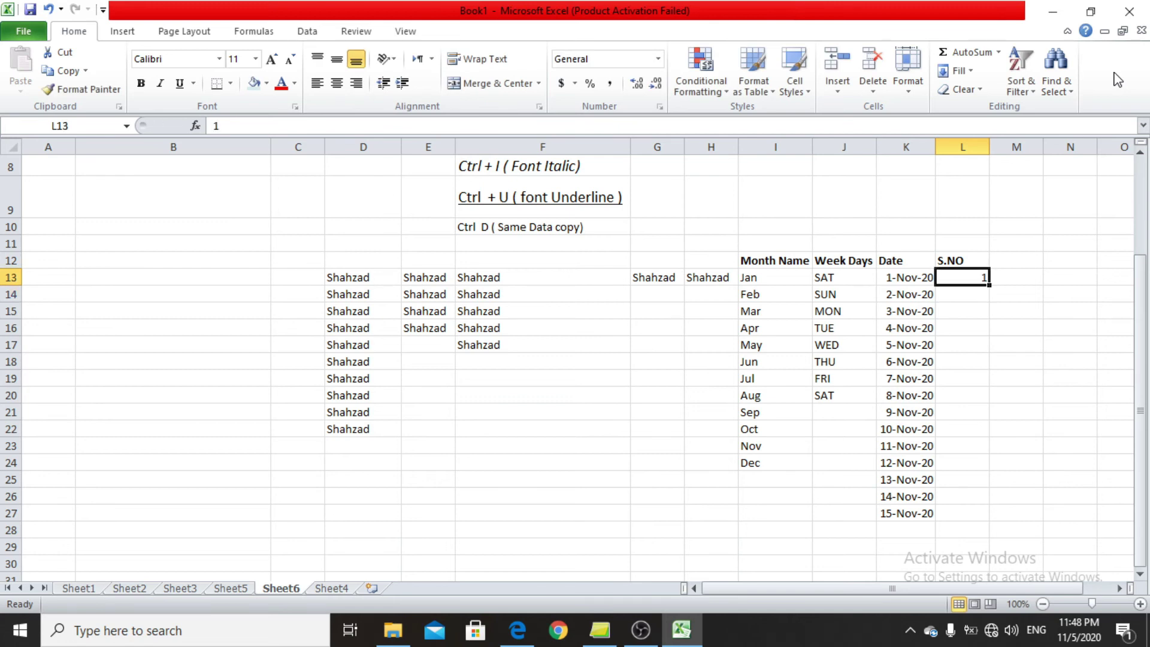
{"action": "left_click_drag", "start_coordinate": [990, 285], "coordinate": [990, 525]}
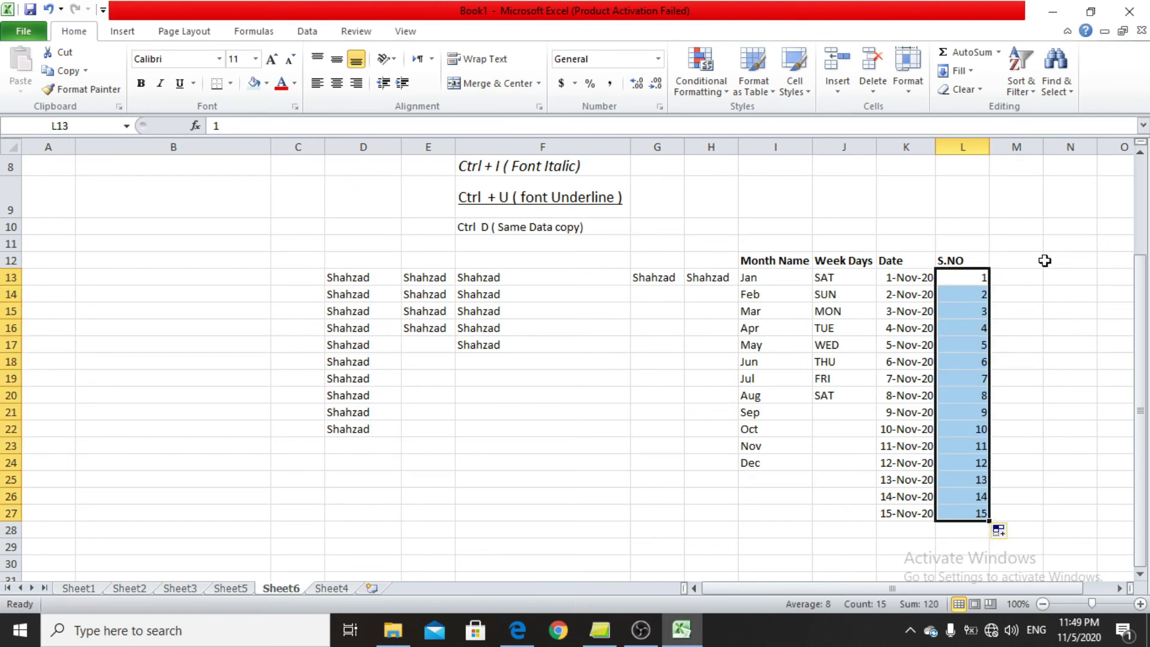
{"action": "key", "text": "Delete"}
{"action": "left_click", "coordinate": [979, 287]}
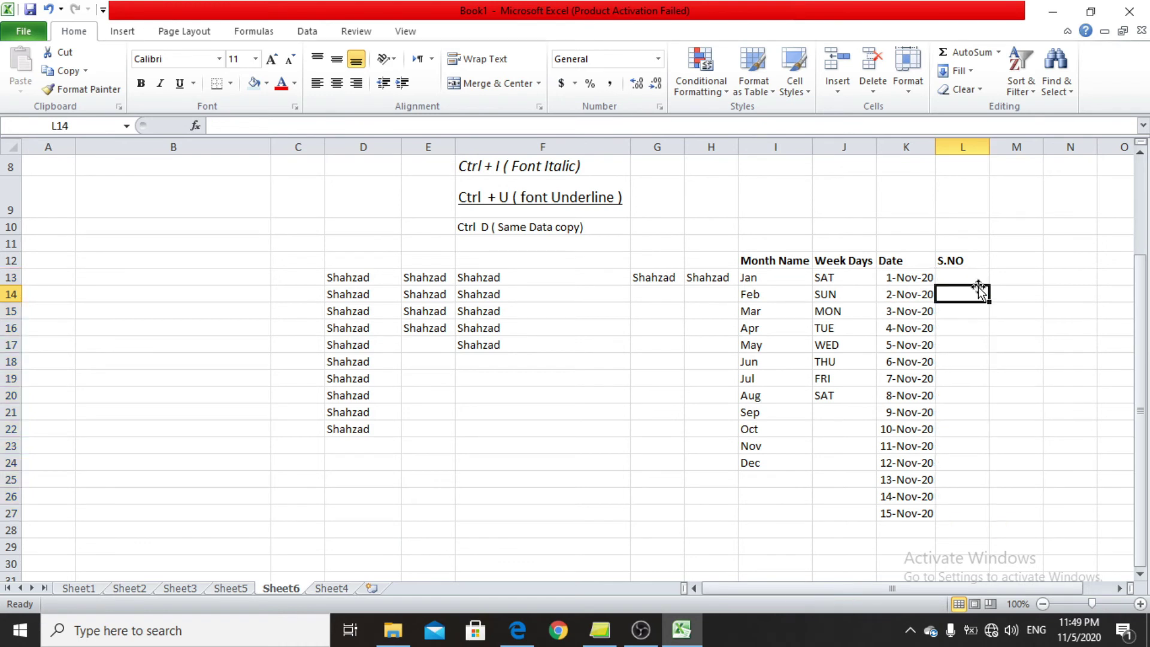
Step: Enter 1 in L13, copy the same value down to L27, and clear the filled range
{"action": "left_click", "coordinate": [979, 278]}
{"action": "type", "text": "1"}
{"action": "key", "text": "Return"}
{"action": "left_click", "coordinate": [978, 278]}
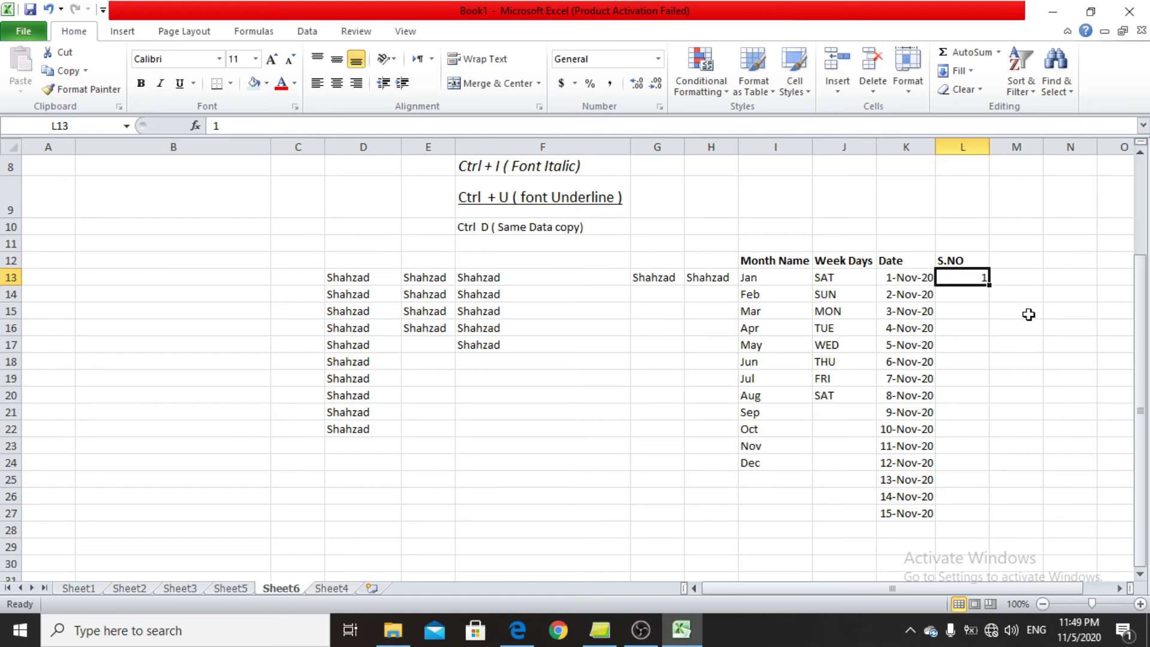
{"action": "left_click_drag", "start_coordinate": [992, 288], "coordinate": [993, 514]}
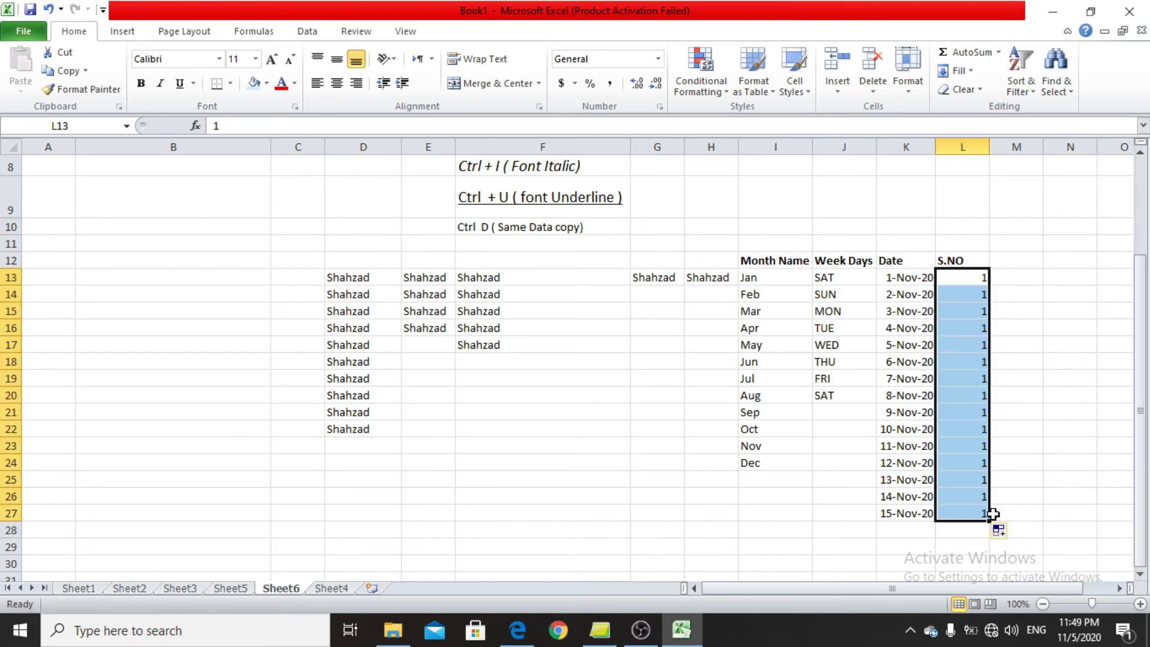
{"action": "key", "text": "Delete"}
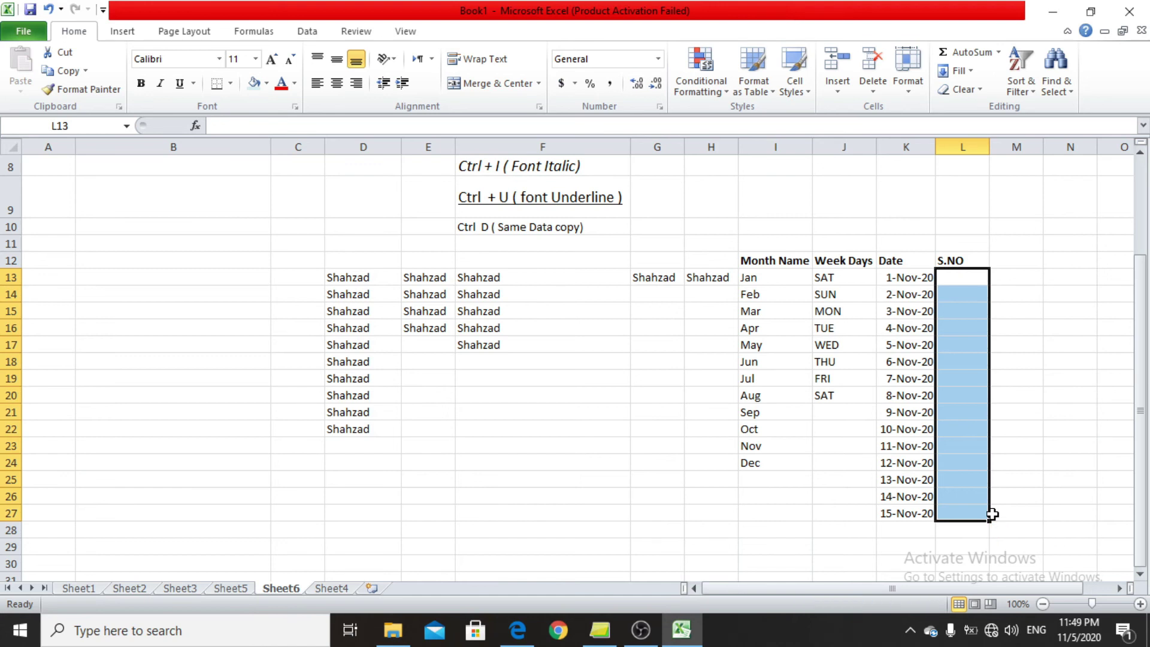
{"action": "key", "text": "Up"}
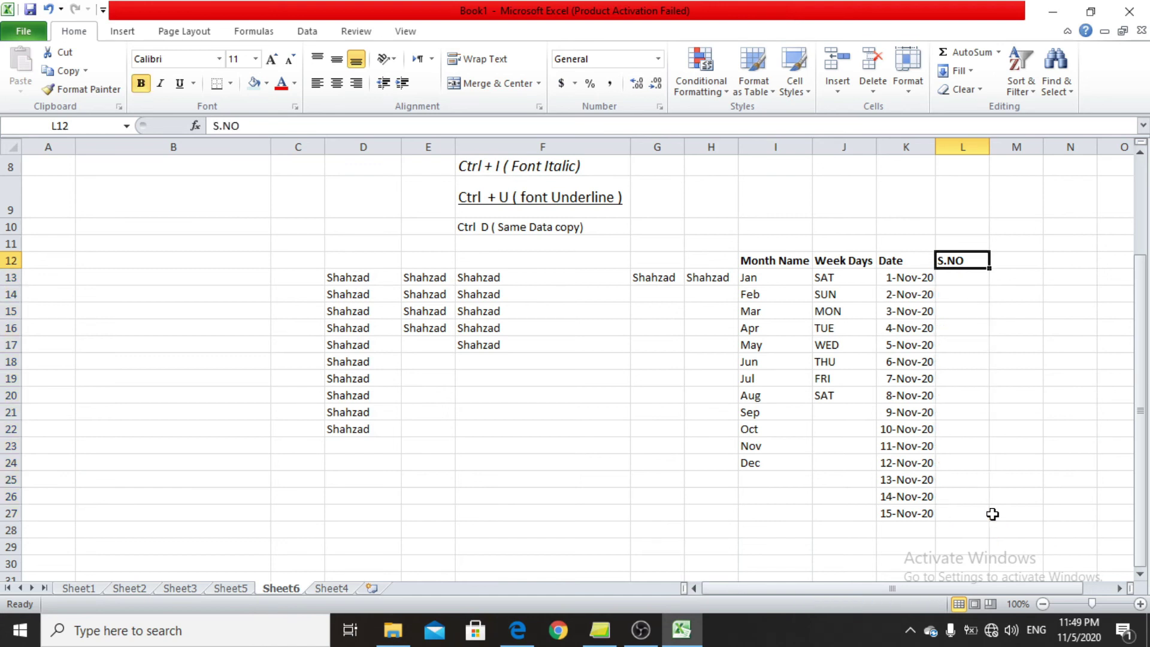
Step: Enter 1 in L13 and extend it as a number series down to 14 in L26
{"action": "left_click", "coordinate": [962, 284]}
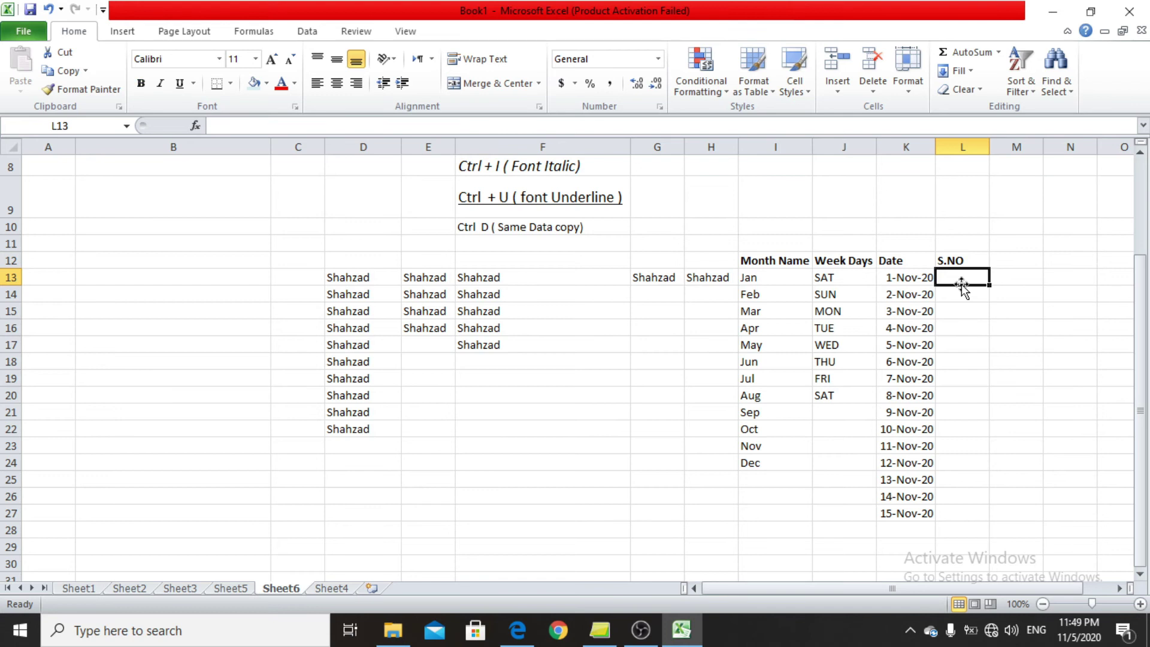
{"action": "type", "text": "1"}
{"action": "key", "text": "Return"}
{"action": "left_click", "coordinate": [962, 283]}
{"action": "left_click_drag", "start_coordinate": [991, 284], "coordinate": [989, 502]}
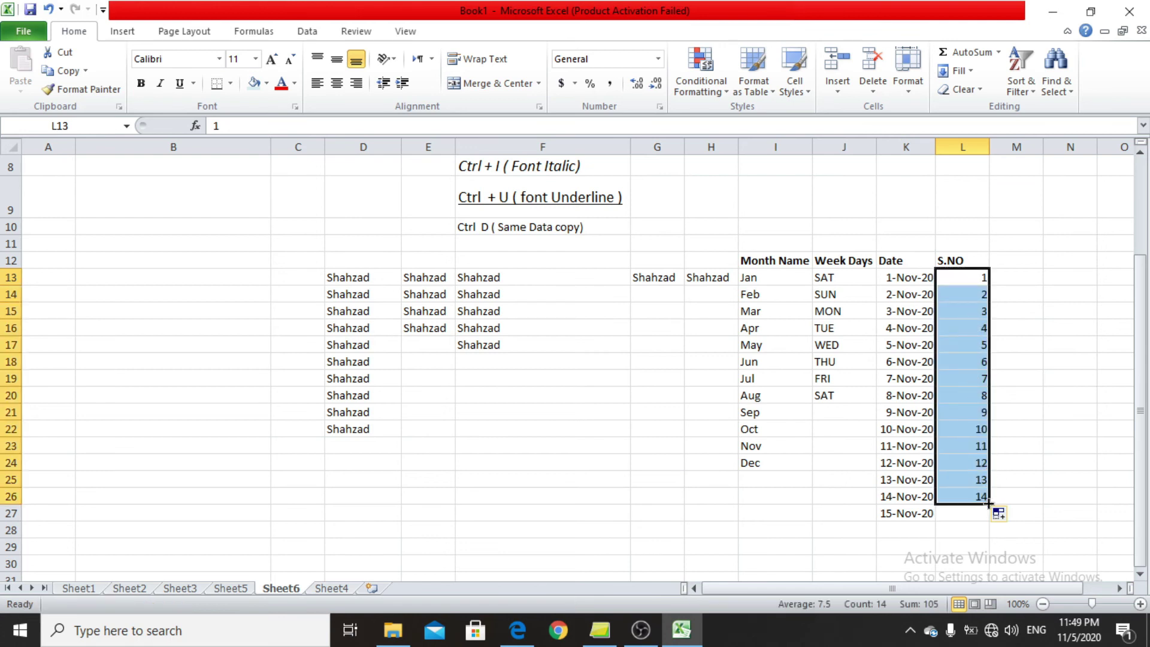
Step: Add the heading "Data Copy" in cell M12 beside the S.NO heading
{"action": "left_click", "coordinate": [1003, 261]}
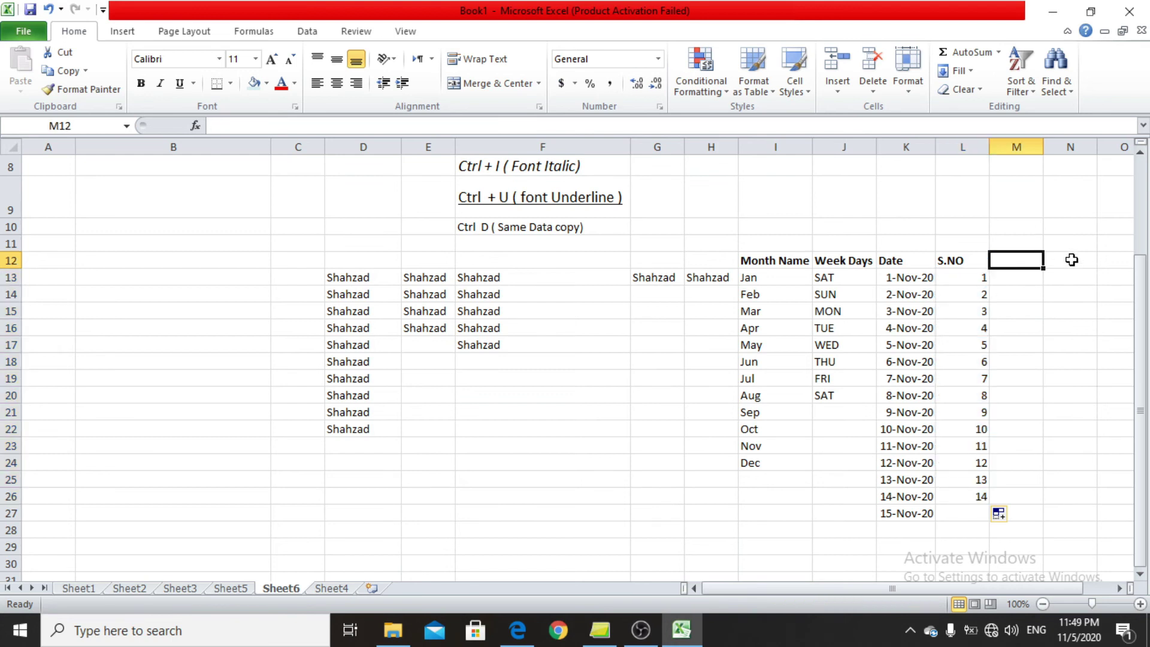
{"action": "type", "text": "Data Copy"}
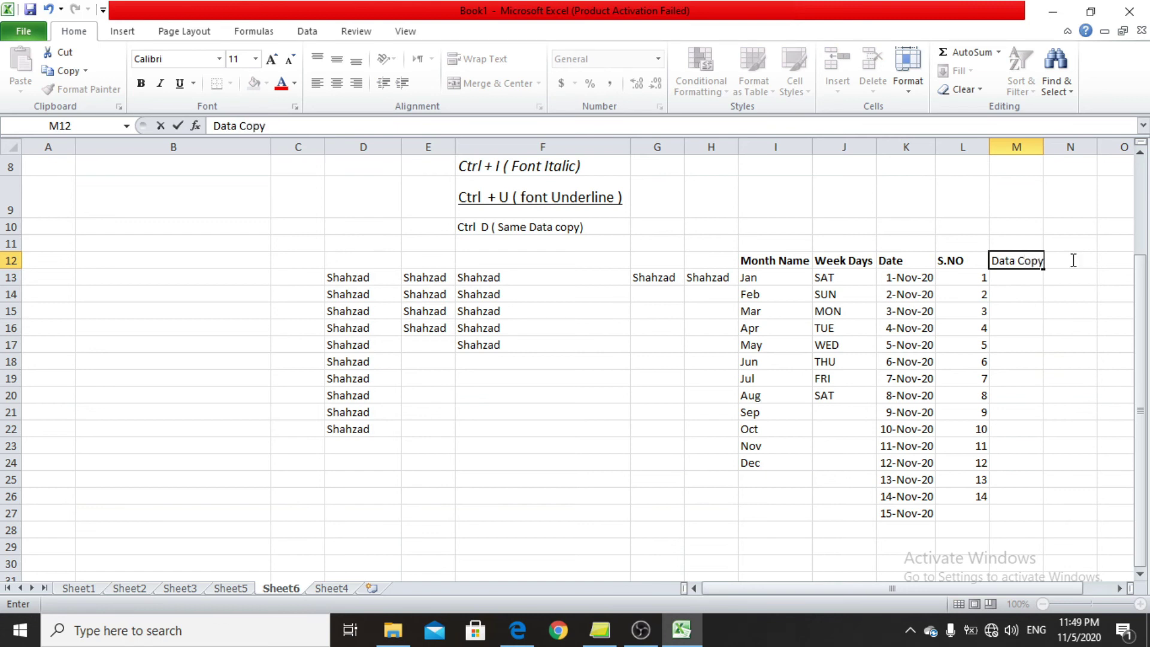
{"action": "key", "text": "Return"}
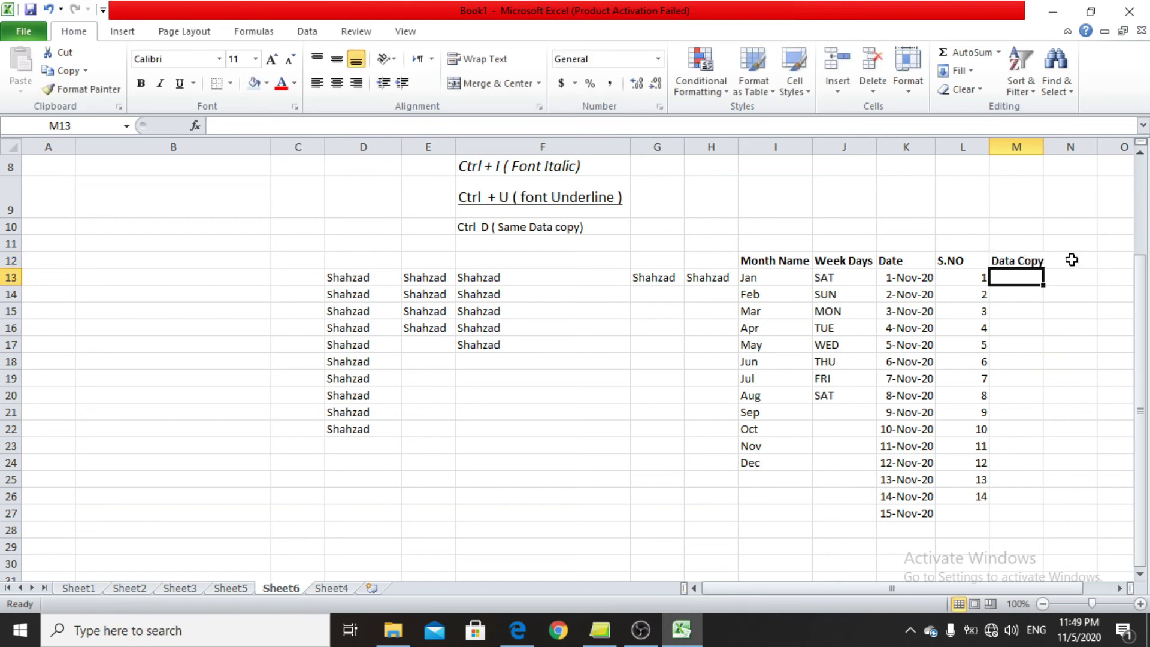
Step: Enter 51 in M13 and copy the same value down to M26
{"action": "type", "text": "51"}
{"action": "key", "text": "Return"}
{"action": "key", "text": "Up"}
{"action": "left_click_drag", "start_coordinate": [1044, 285], "coordinate": [1038, 502]}
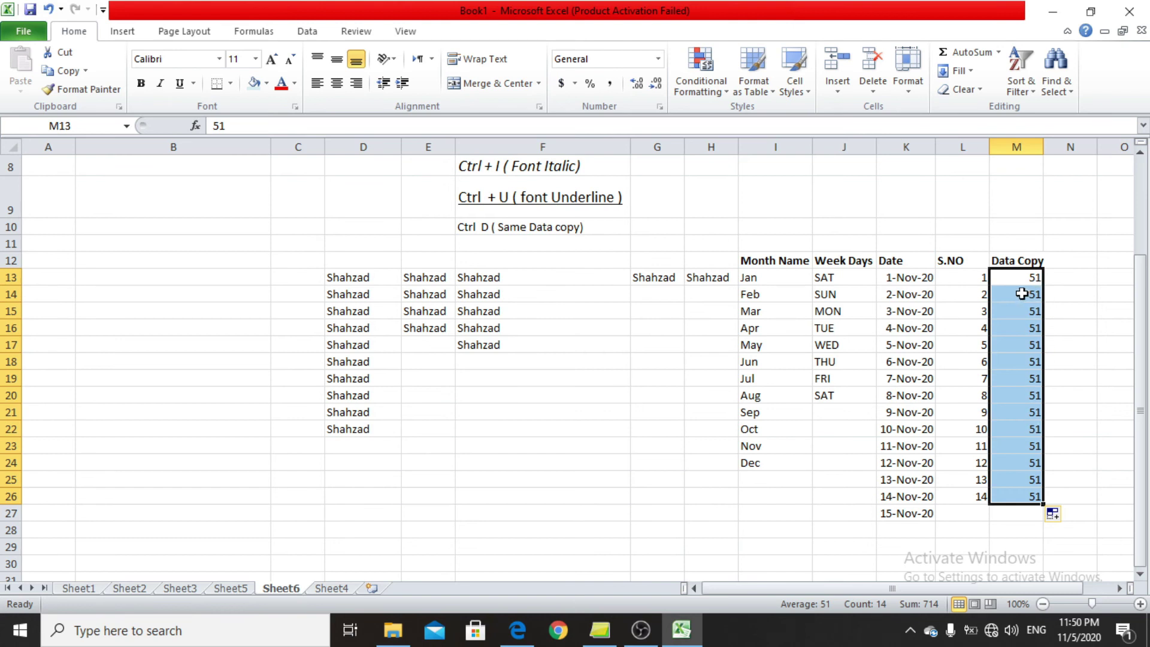
Step: Add the heading "Random generate OR Table" in cell N12 beside the Data Copy heading
{"action": "left_click", "coordinate": [1072, 260]}
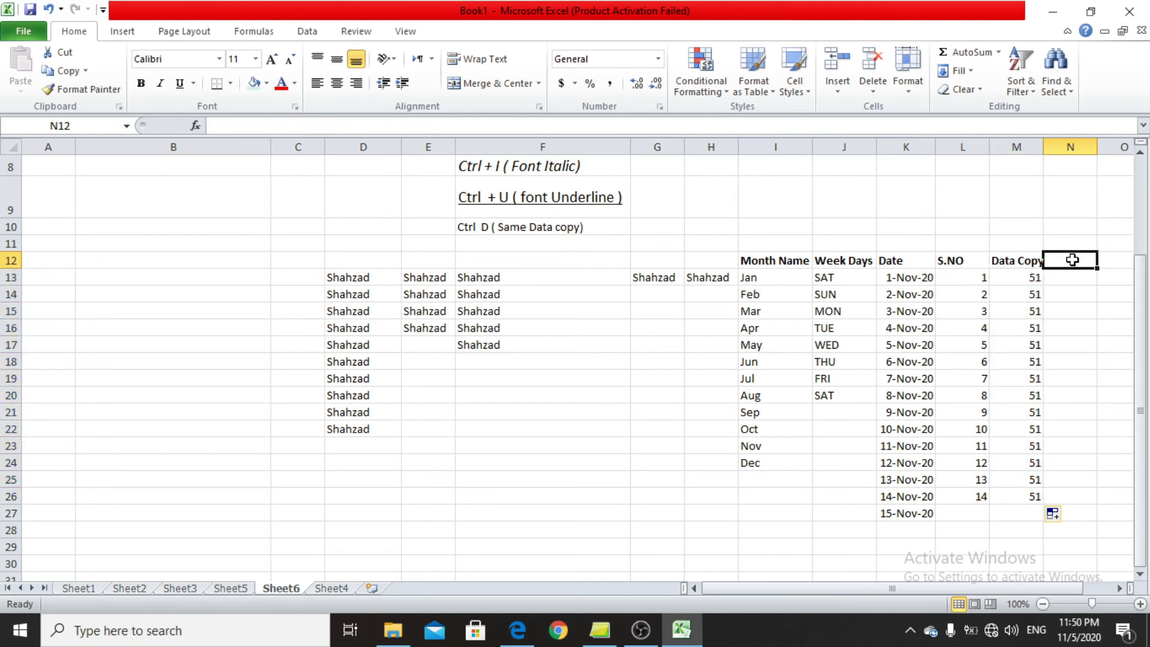
{"action": "scroll", "coordinate": [1072, 260], "scroll_direction": "right", "scroll_amount": 1}
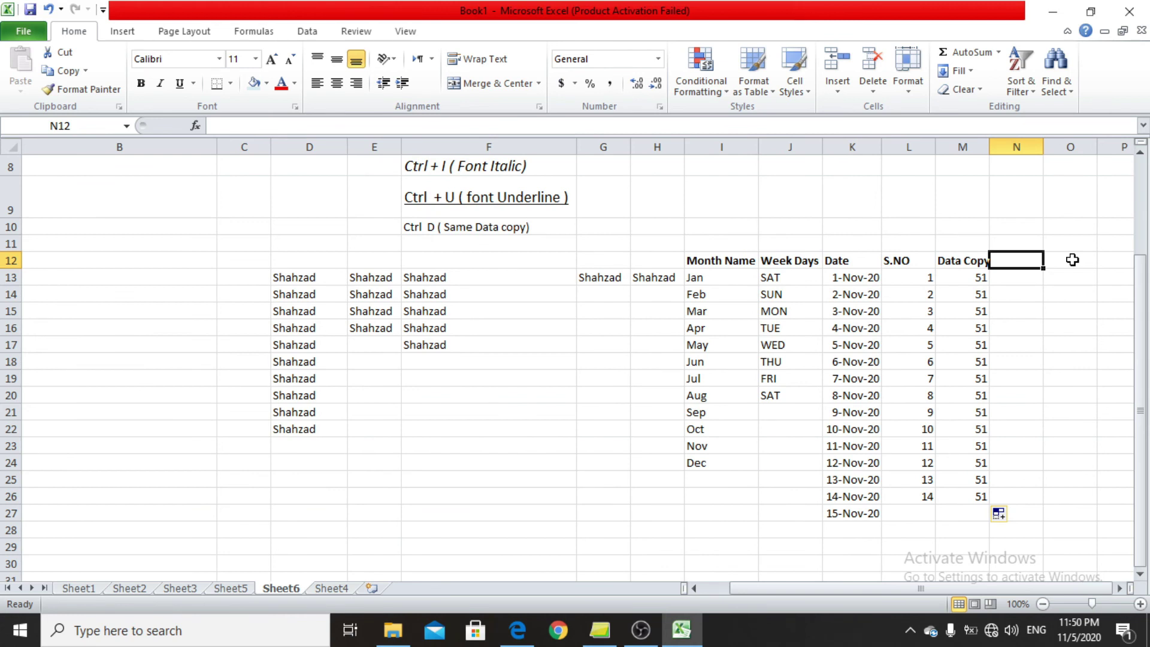
{"action": "type", "text": "Random"}
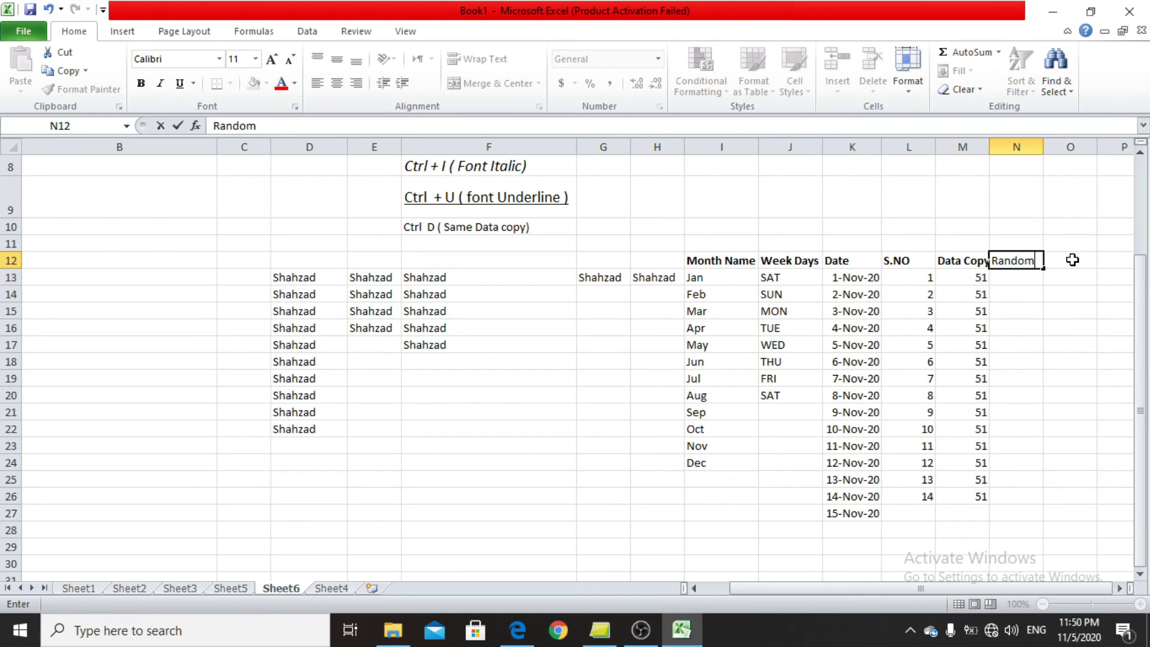
{"action": "type", "text": " gene"}
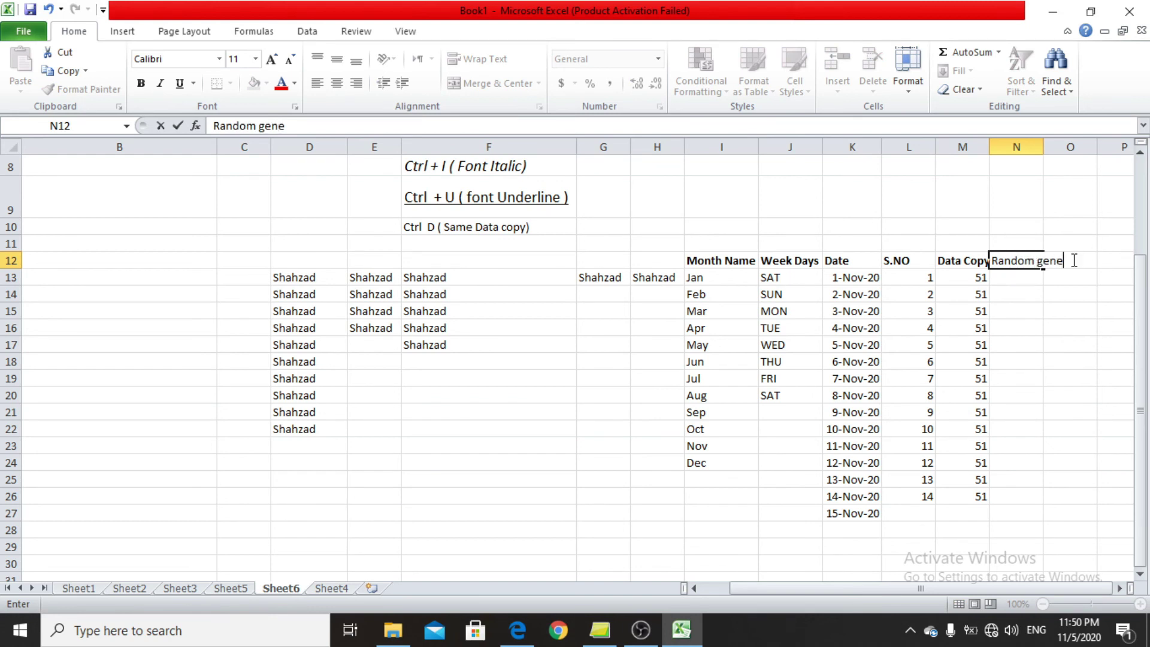
{"action": "type", "text": "rate OR Table"}
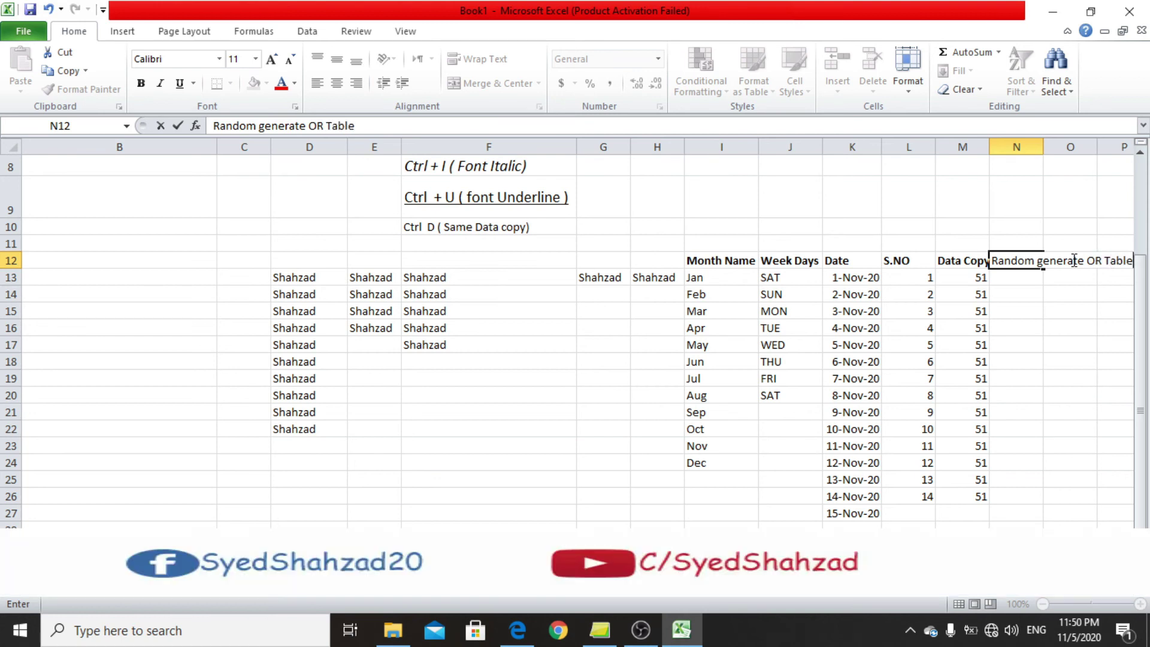
{"action": "key", "text": "Return"}
{"action": "key", "text": "Up"}
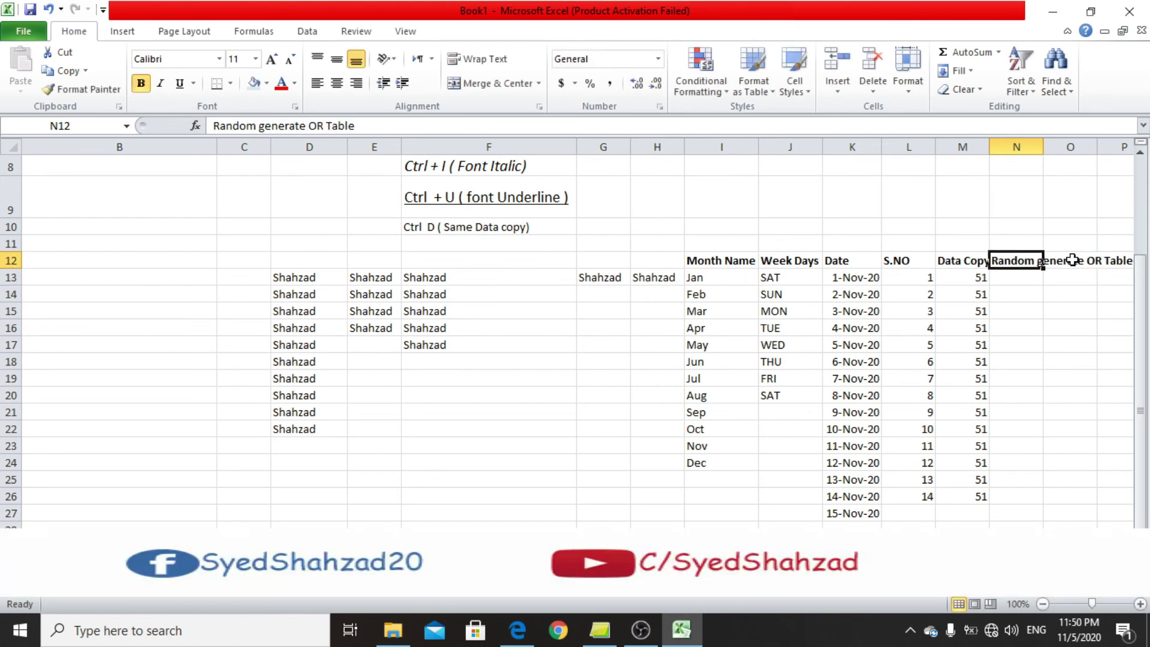
Step: Try text wrapping and middle vertical alignment on the heading in N12, and undo both formatting changes
{"action": "left_click", "coordinate": [479, 59]}
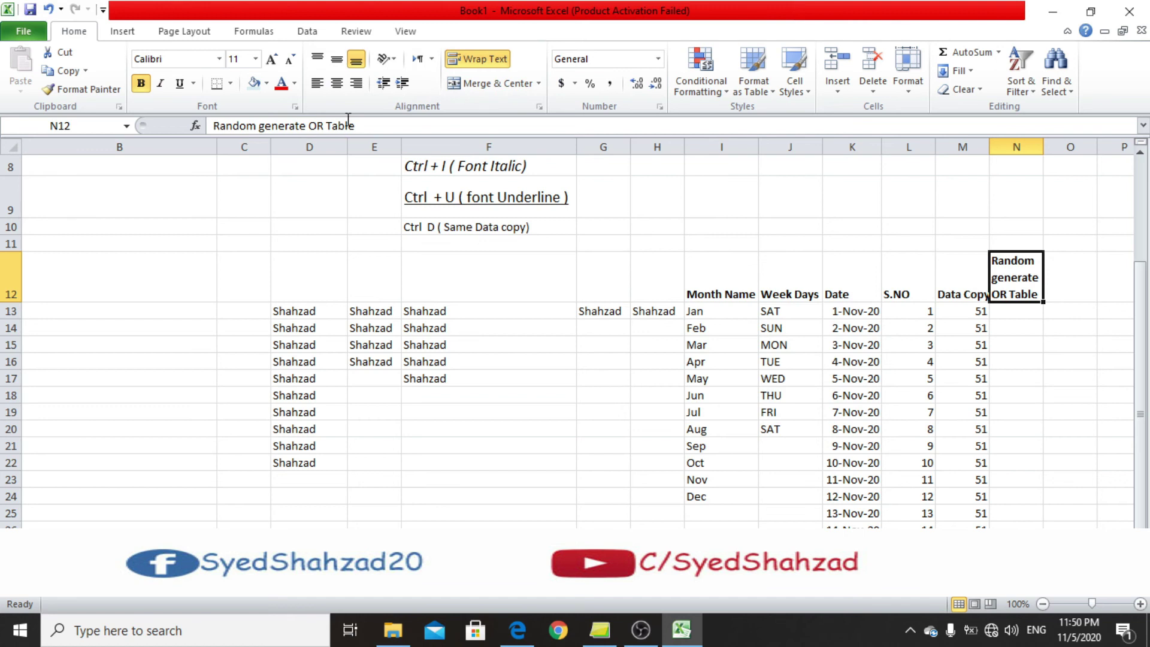
{"action": "left_click", "coordinate": [337, 58]}
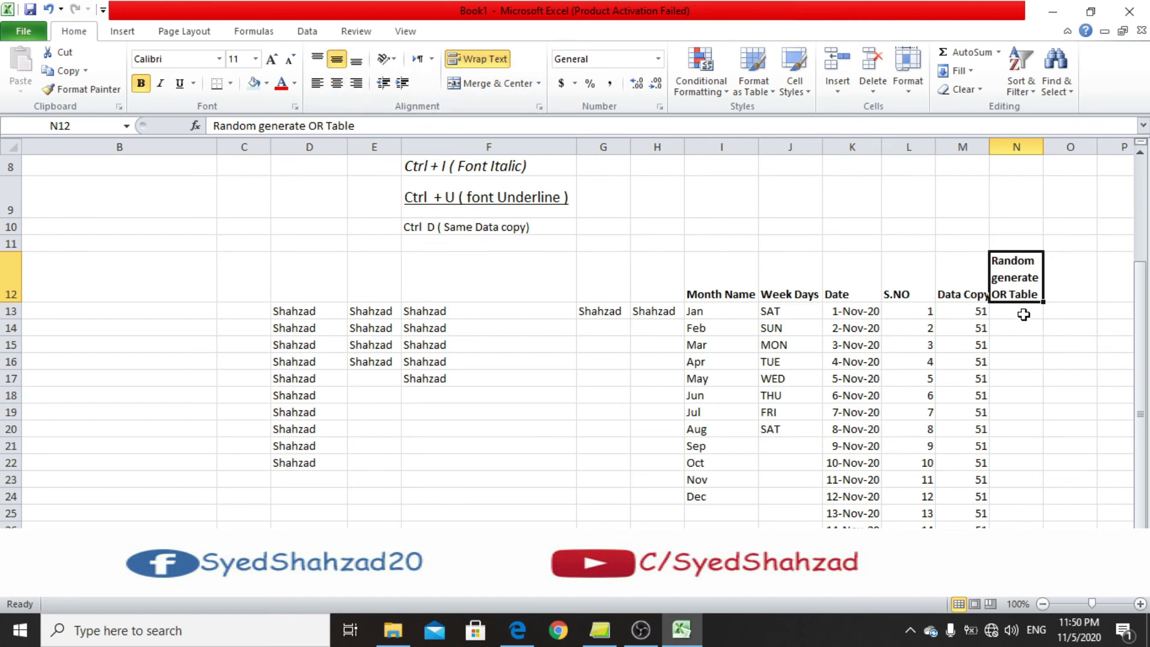
{"action": "key", "text": "alt+h"}
{"action": "key", "text": "w"}
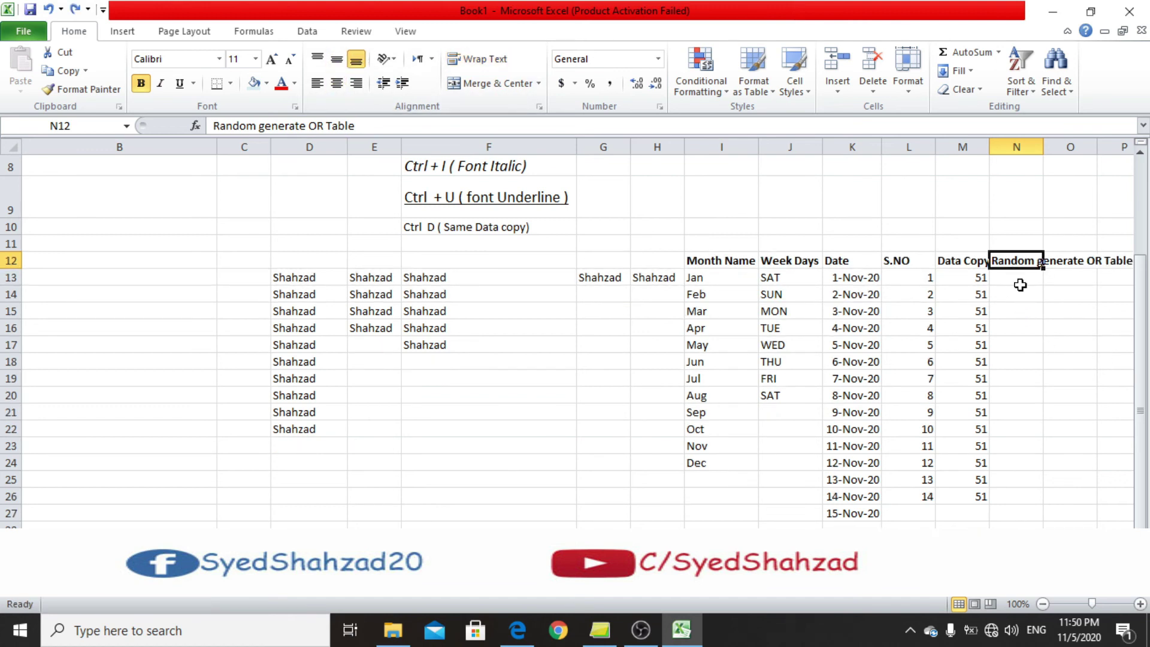
Step: Enter the starting values 3 in N13 and 6 in N14 under the new heading
{"action": "left_click", "coordinate": [1021, 281]}
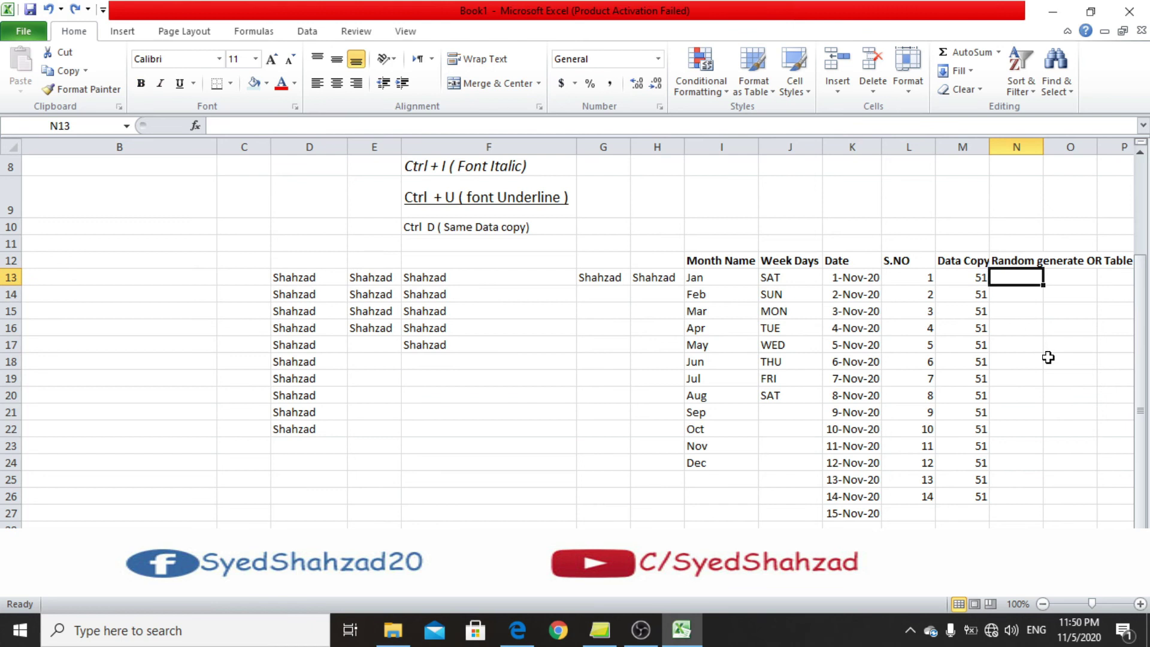
{"action": "type", "text": "3"}
{"action": "key", "text": "Return"}
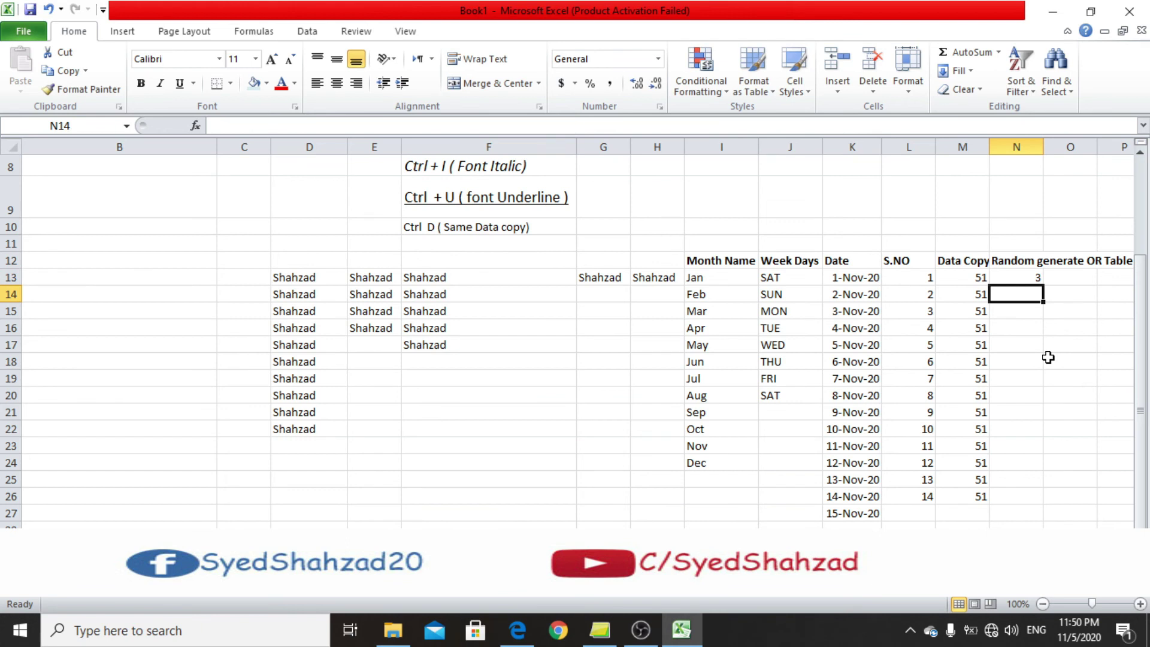
{"action": "type", "text": "6"}
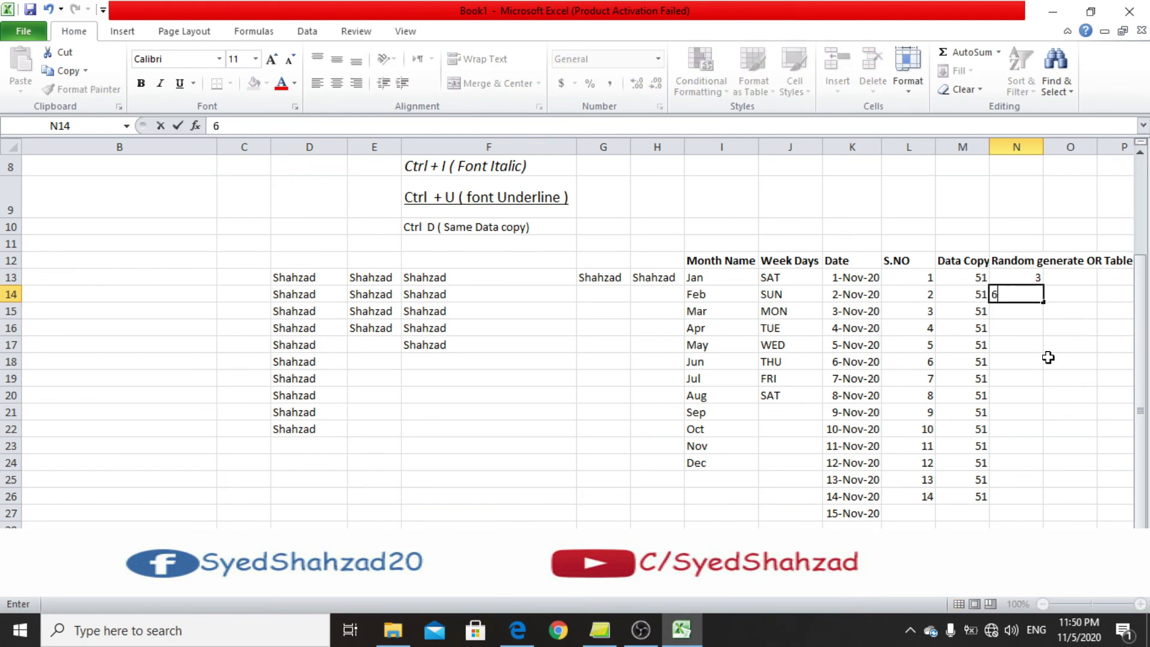